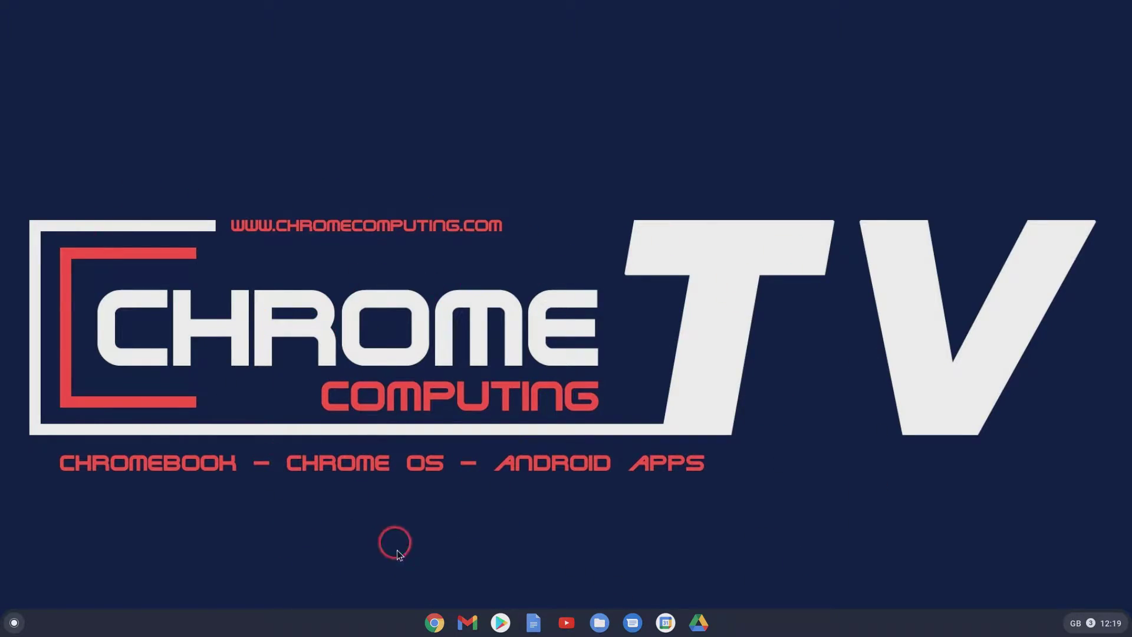
# - Open Chrome, search Google for 'chrome web store' and open the Chrome Web Store result
pyautogui.click(441, 625)
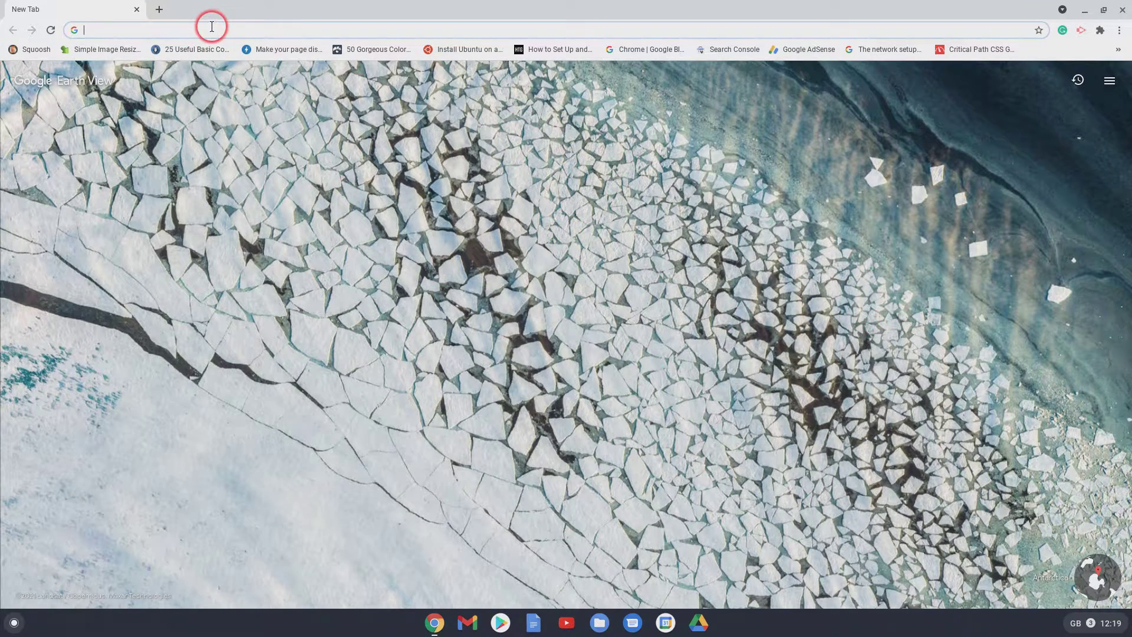
pyautogui.click(216, 30)
pyautogui.write('g')
pyautogui.press('Return')
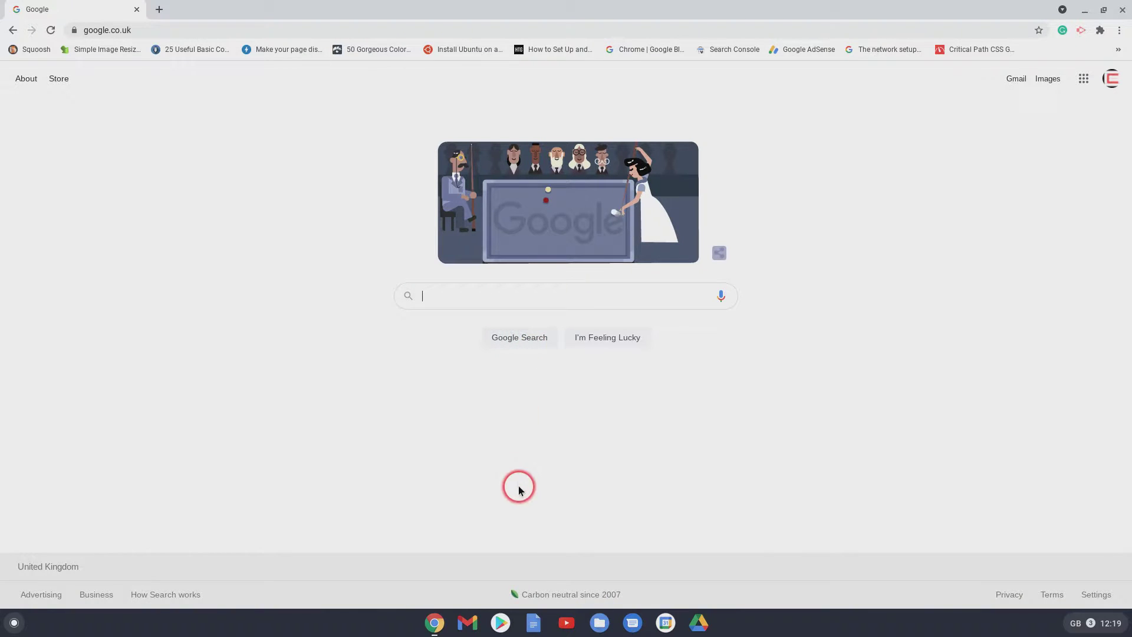
pyautogui.write('chrome web store')
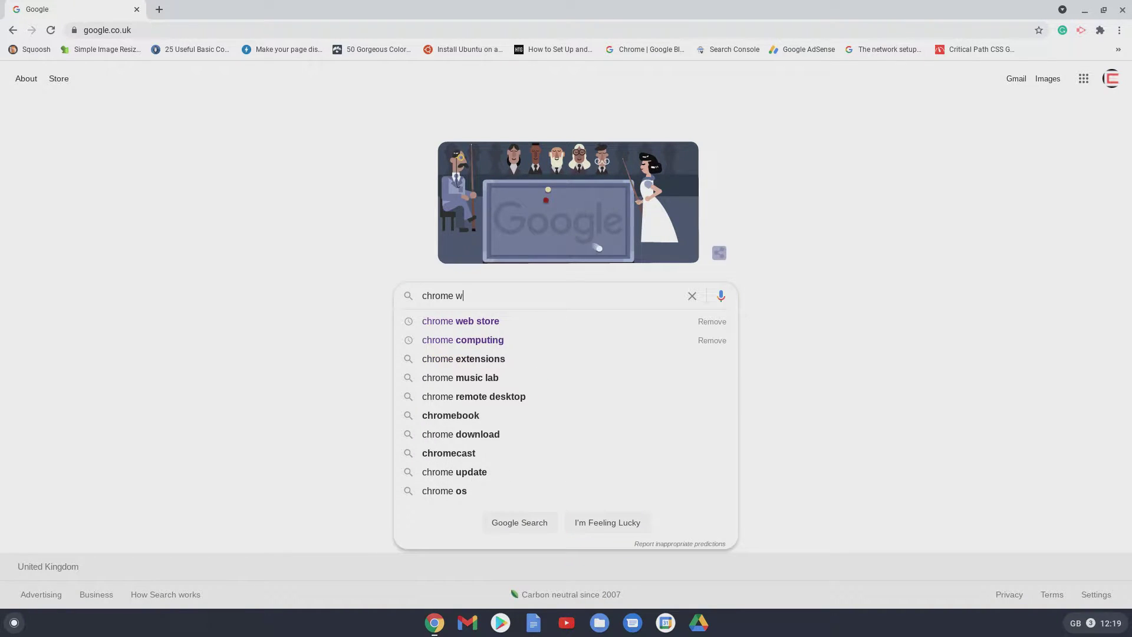
pyautogui.press('Return')
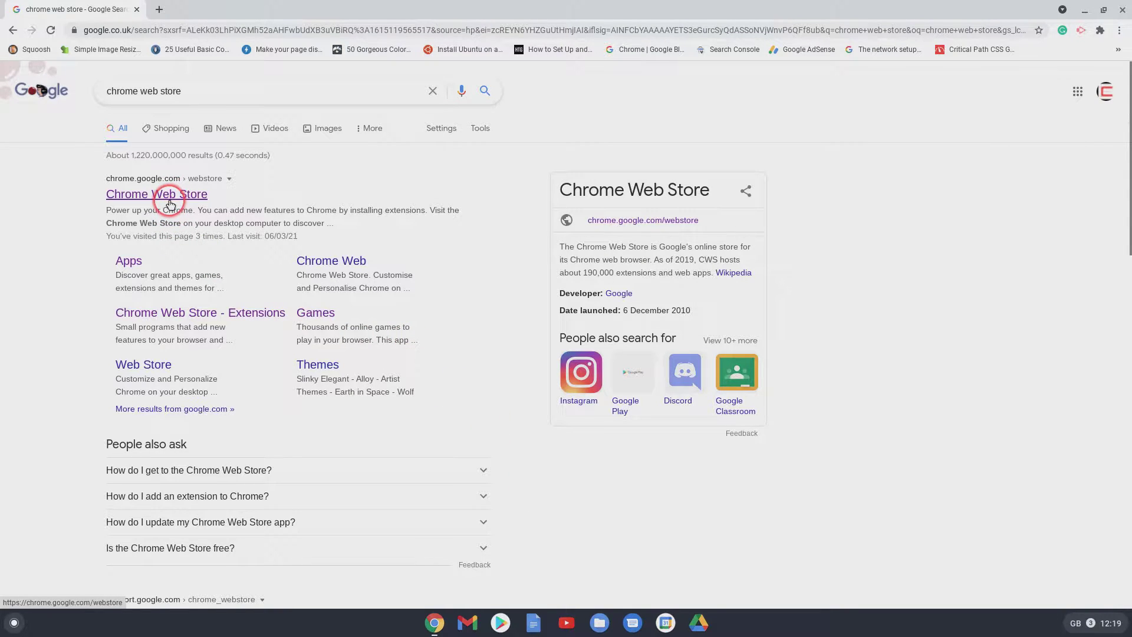
pyautogui.click(162, 194)
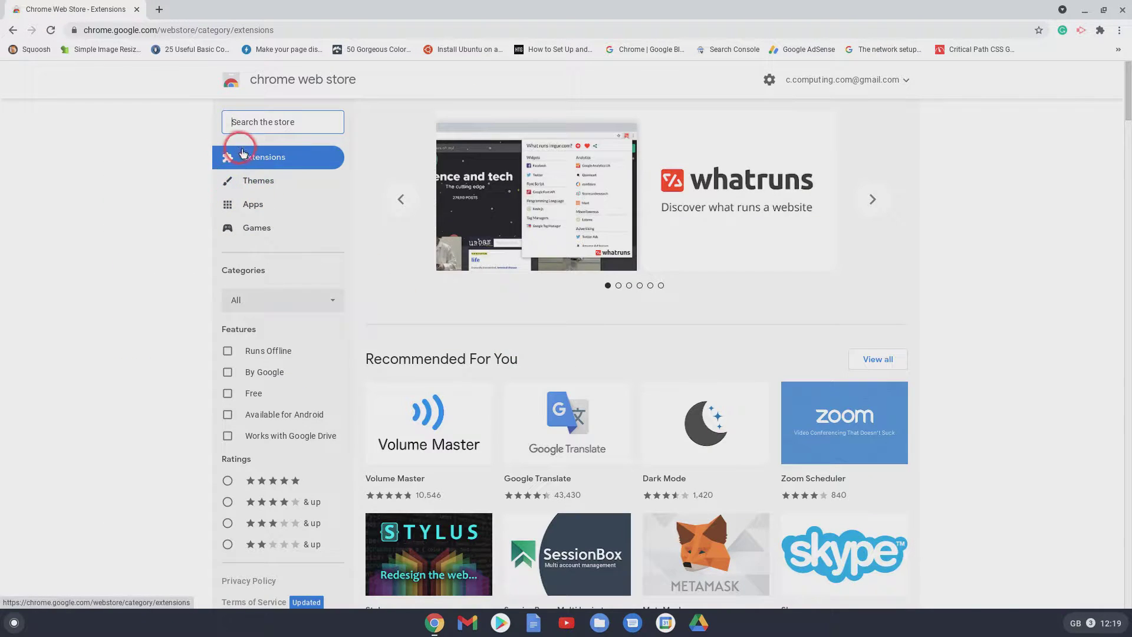
# - Search the Chrome Web Store for 'custom cursors', correcting the mistyped 'customer'
pyautogui.click(266, 122)
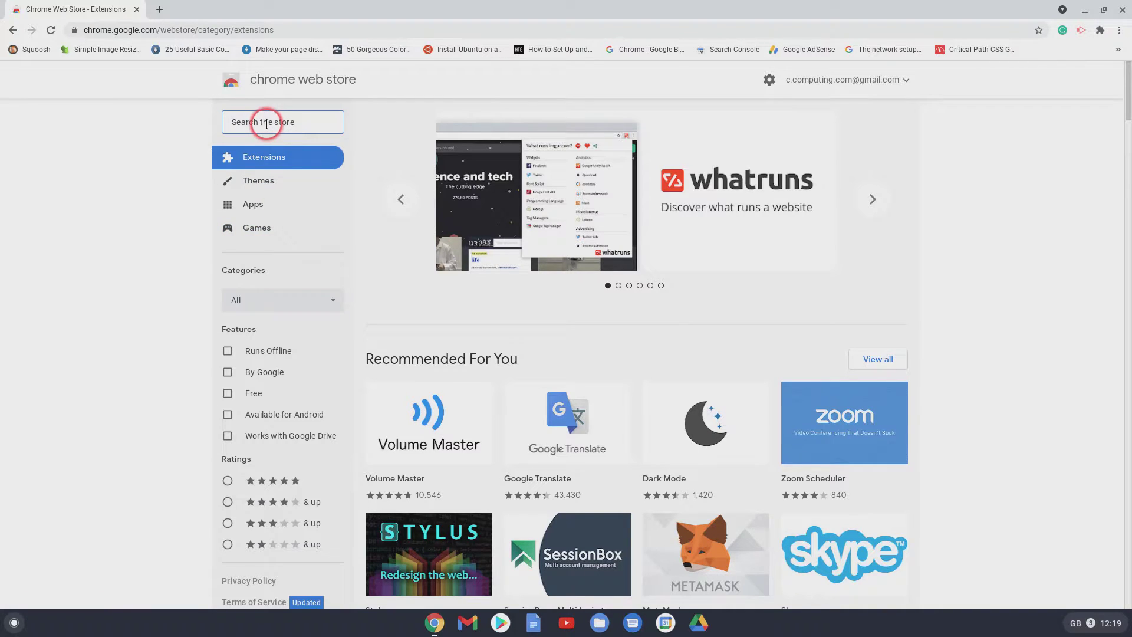
pyautogui.write('customer cursors')
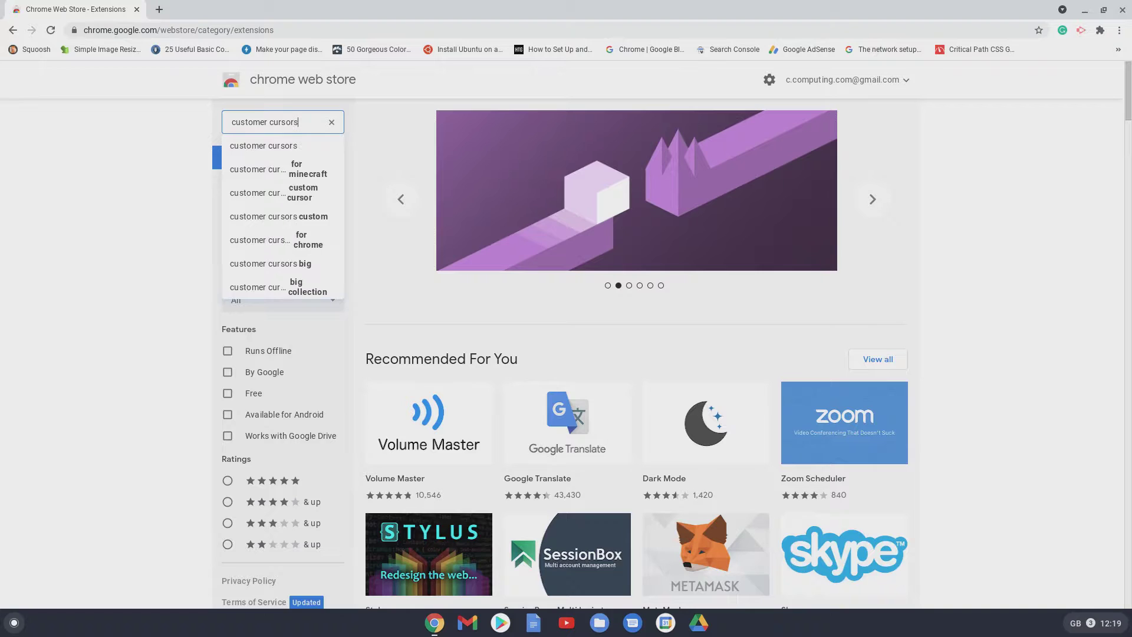
pyautogui.press('Return')
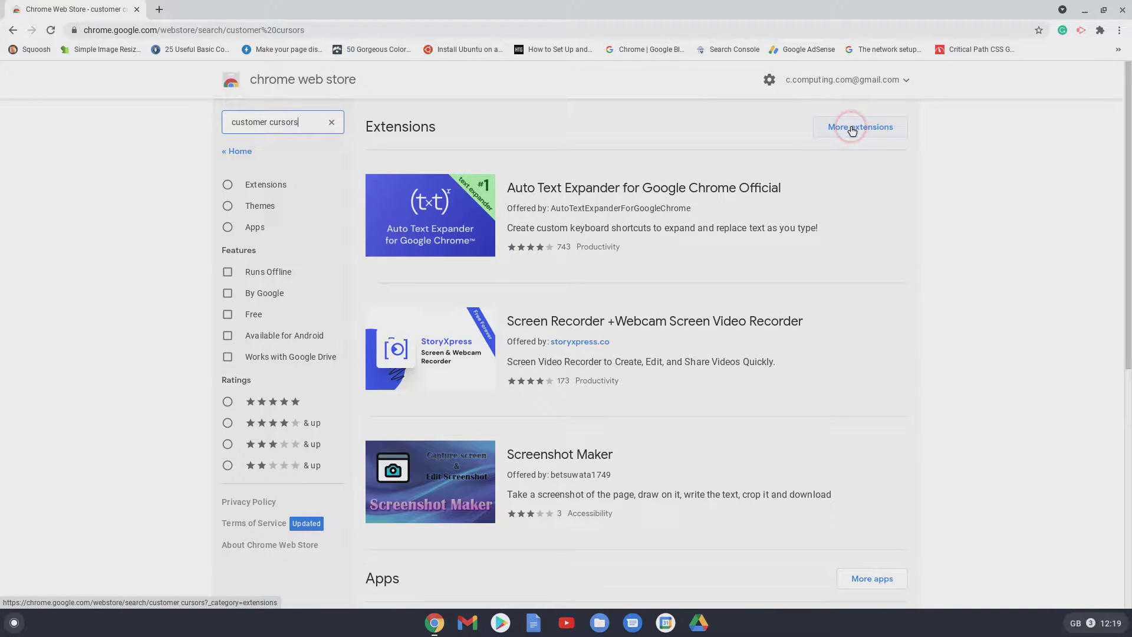
pyautogui.click(276, 122)
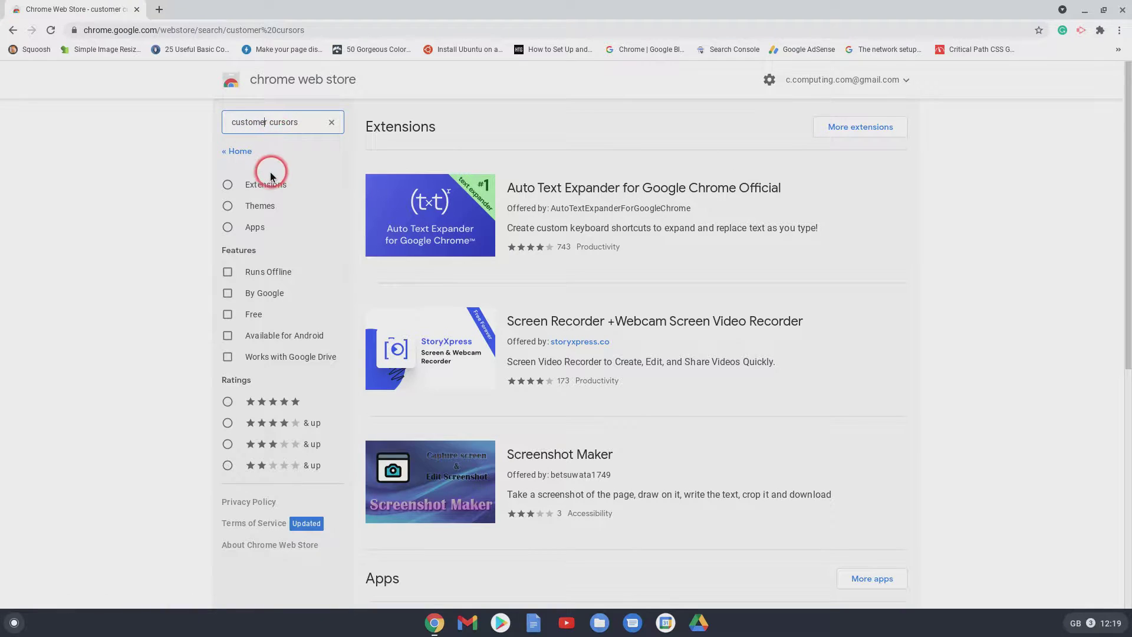
pyautogui.press('BackSpace')
pyautogui.press('BackSpace')
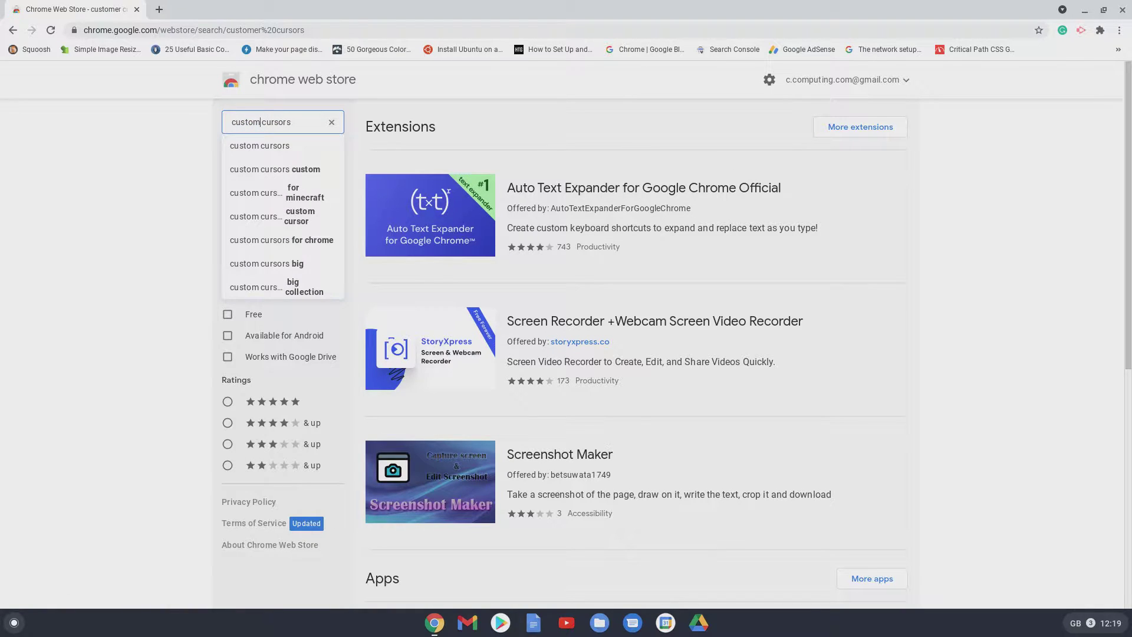
pyautogui.press('Return')
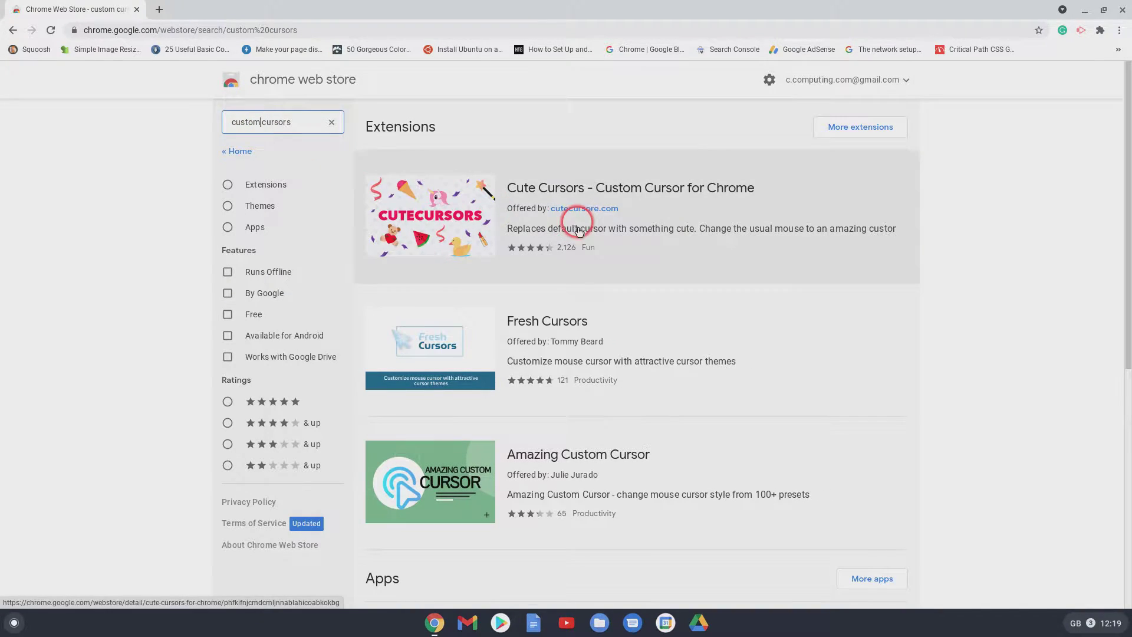
# - Filter the results to extensions only and browse the list
pyautogui.click(869, 134)
pyautogui.scroll(-3, 736, 271)
pyautogui.scroll(-8, 738, 273)
pyautogui.scroll(-9, 738, 273)
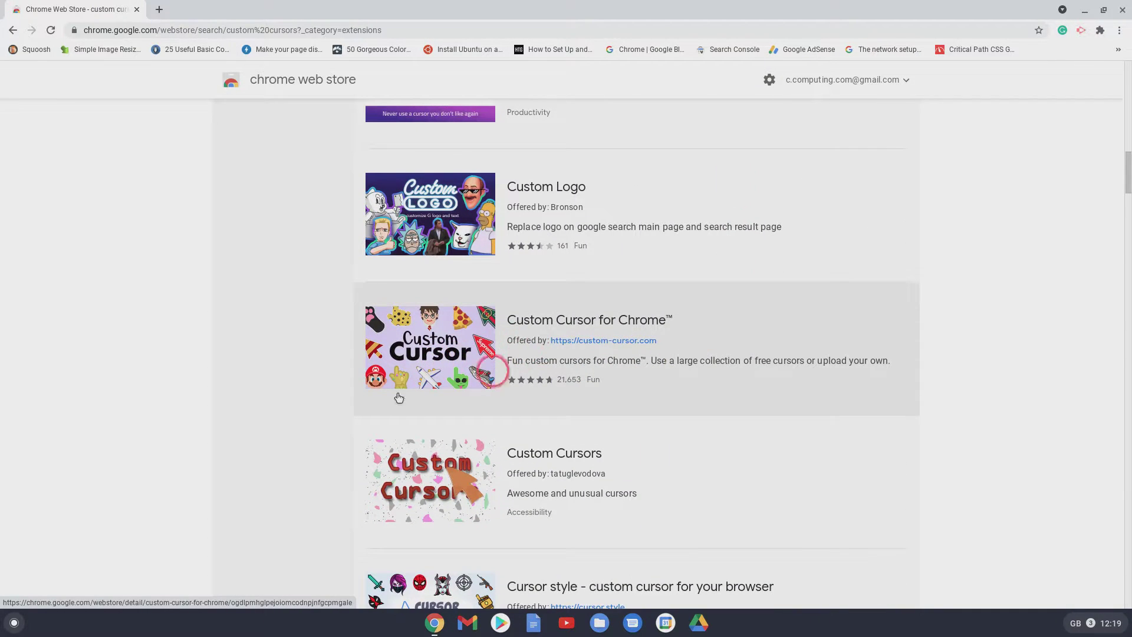
pyautogui.scroll(20, 445, 378)
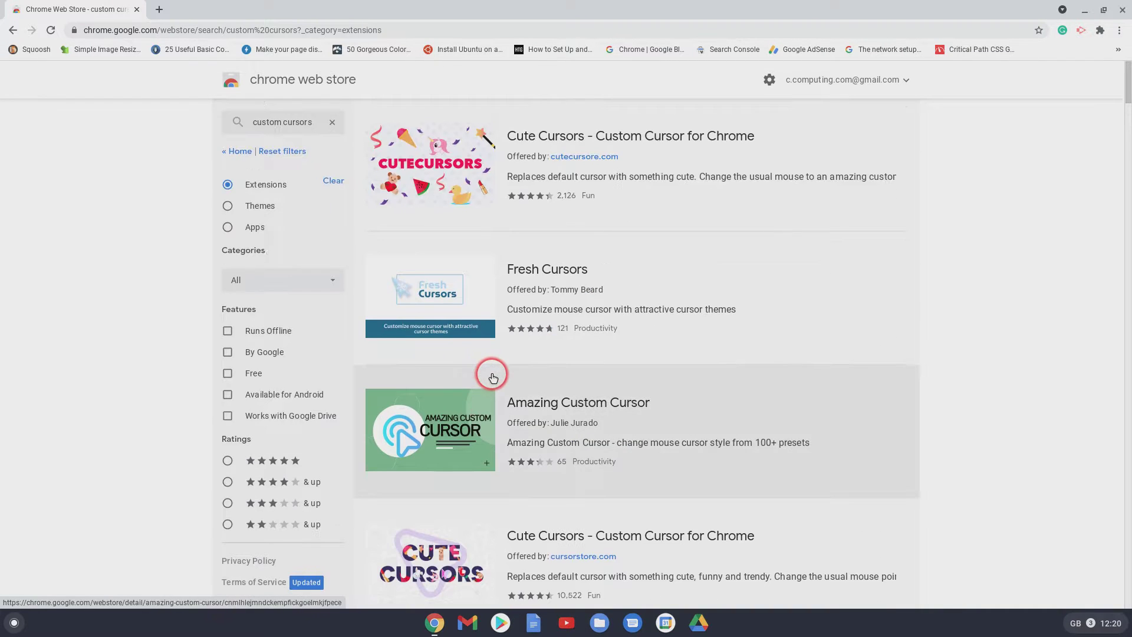
# - Refine the search to 'custom cursor for chrome' and look through the results
pyautogui.click(314, 122)
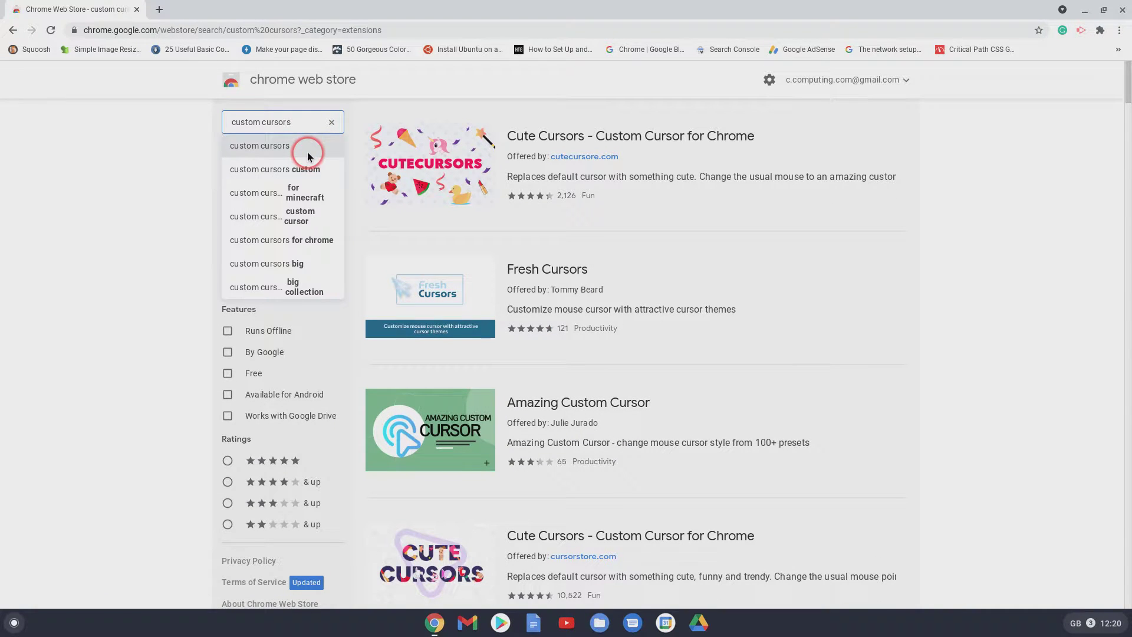
pyautogui.press('BackSpace')
pyautogui.write('for chrome')
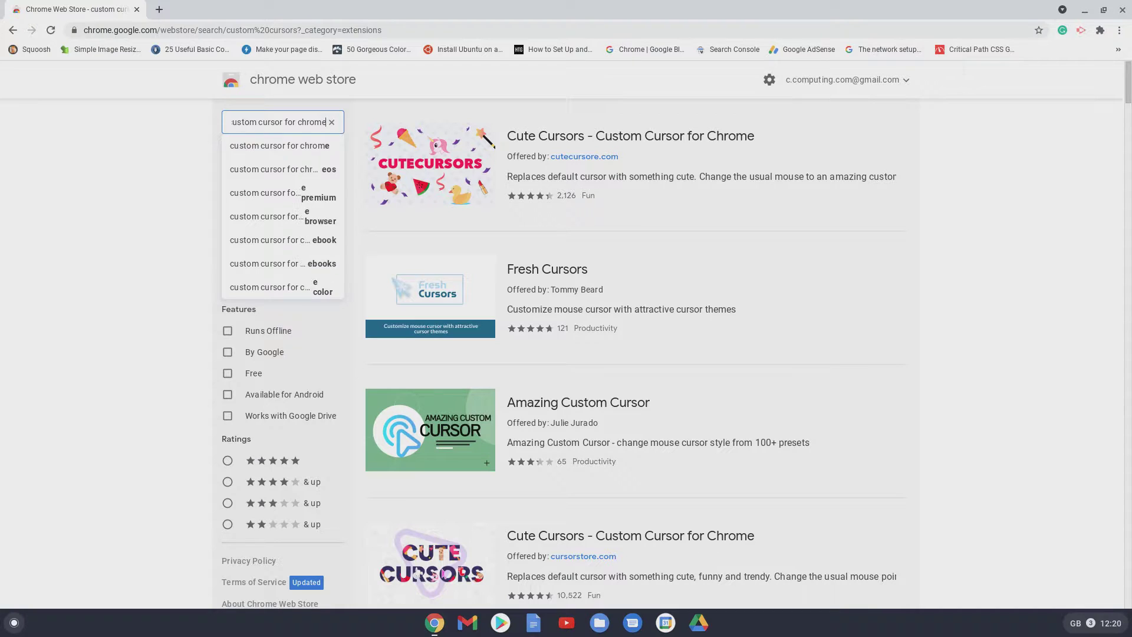
pyautogui.press('Return')
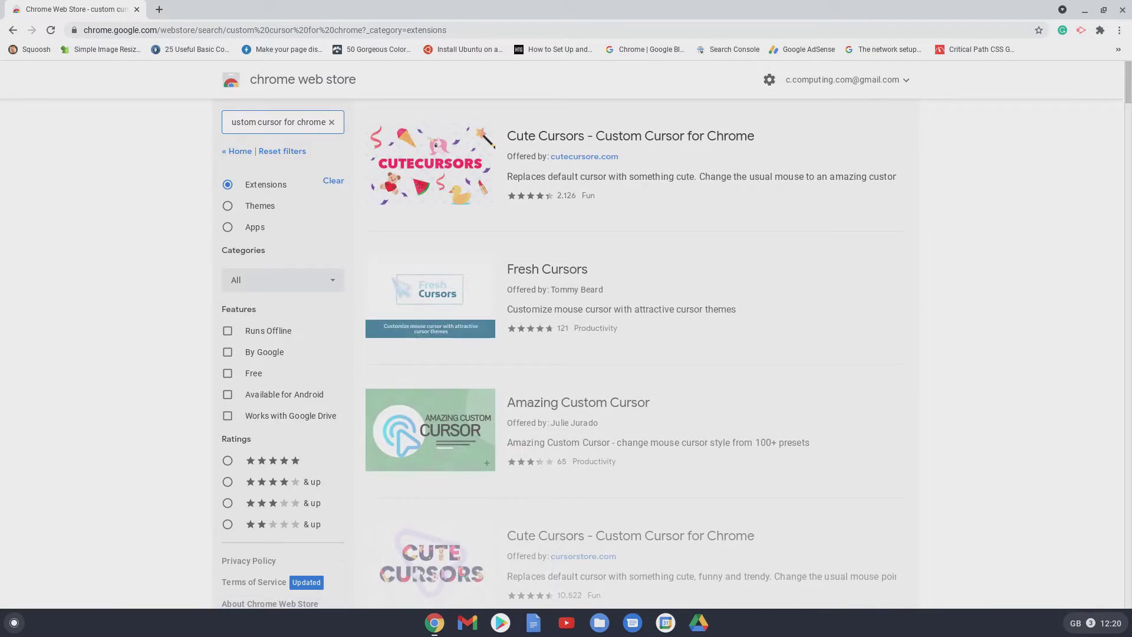
pyautogui.scroll(-10, 811, 277)
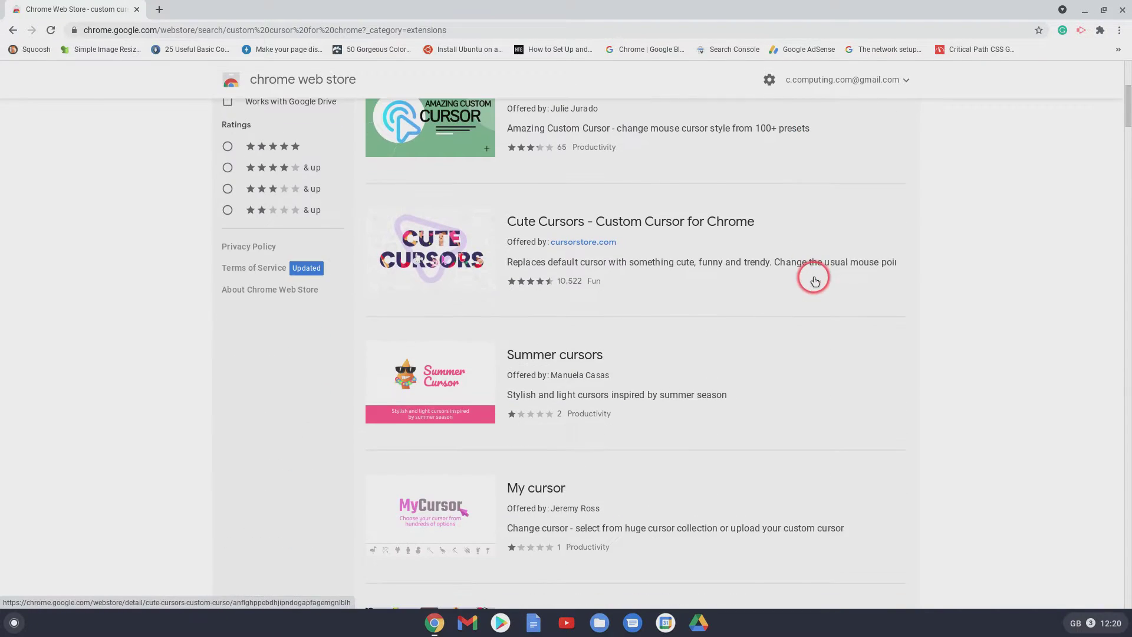
pyautogui.scroll(-1, 918, 400)
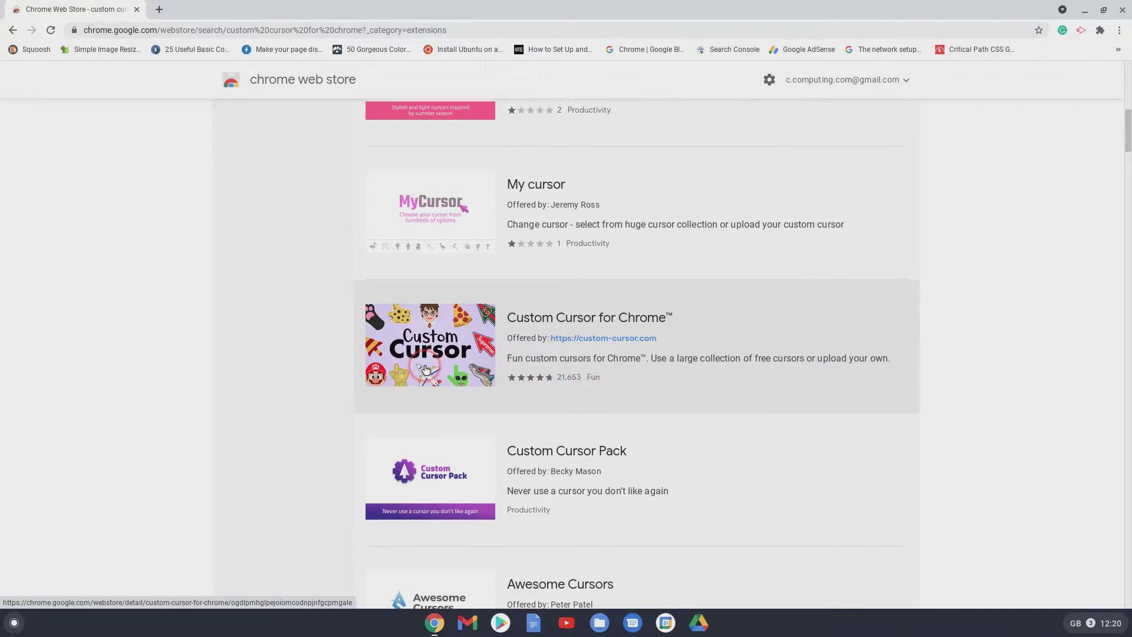
# - Open Custom Cursor for Chrome and add the extension to Chrome
pyautogui.click(479, 357)
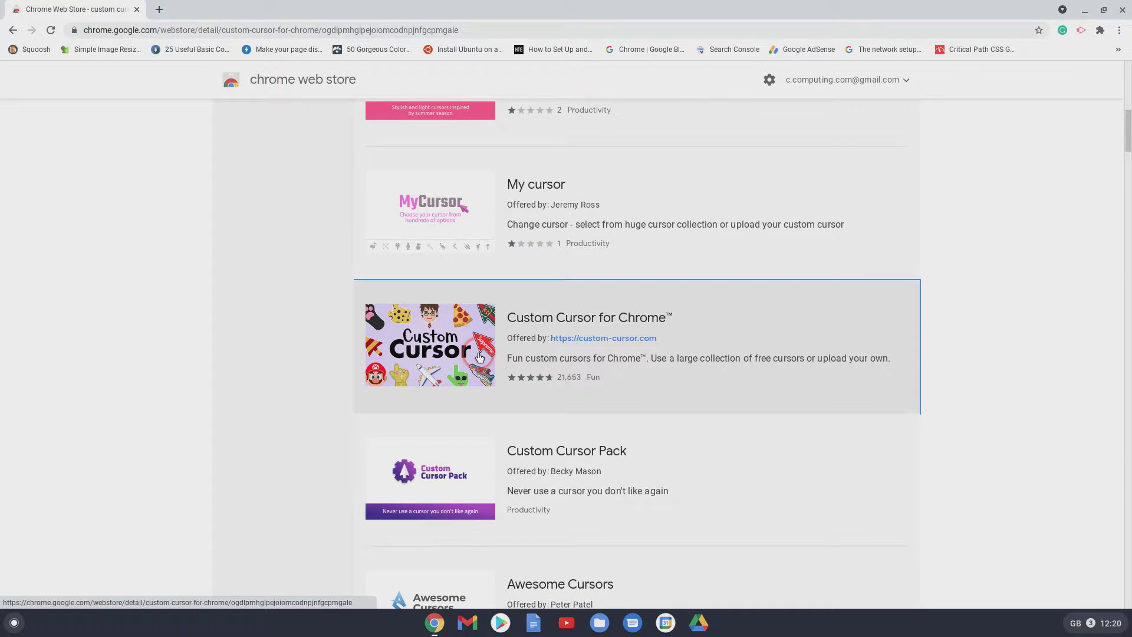
pyautogui.click(808, 166)
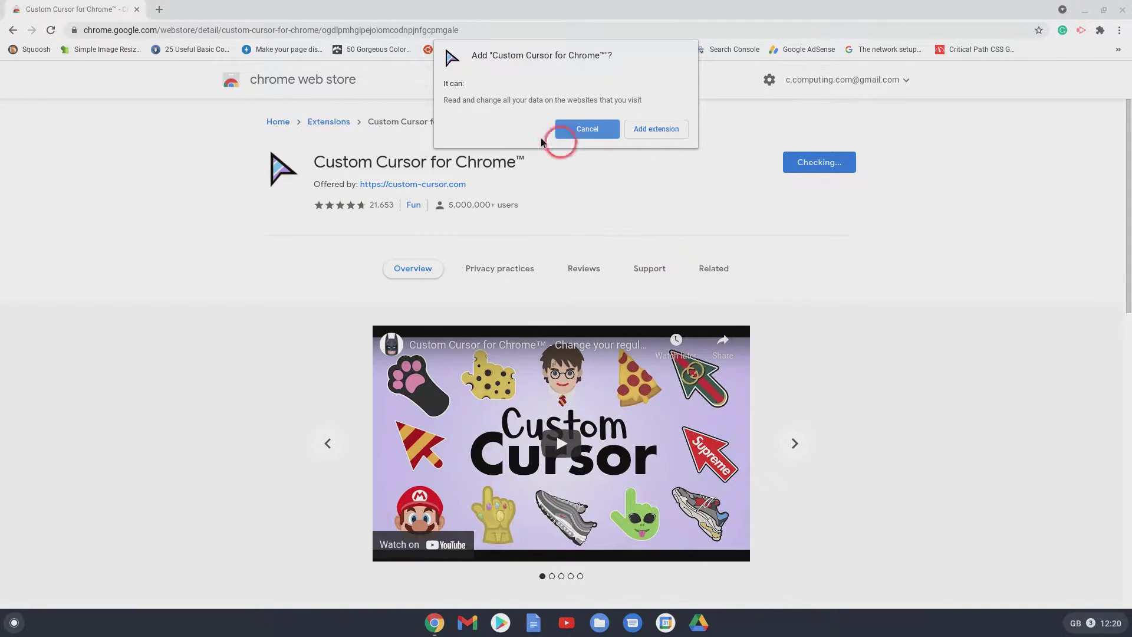
pyautogui.click(657, 129)
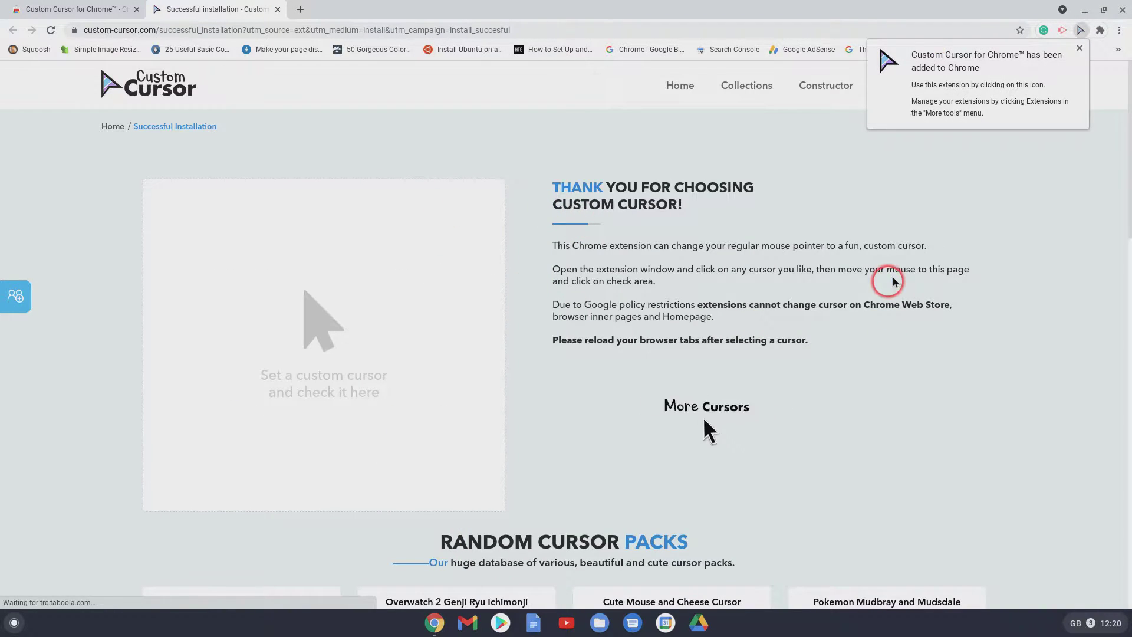
# - Check the extension's store page, then close the installation tab and the Chrome window
pyautogui.click(79, 9)
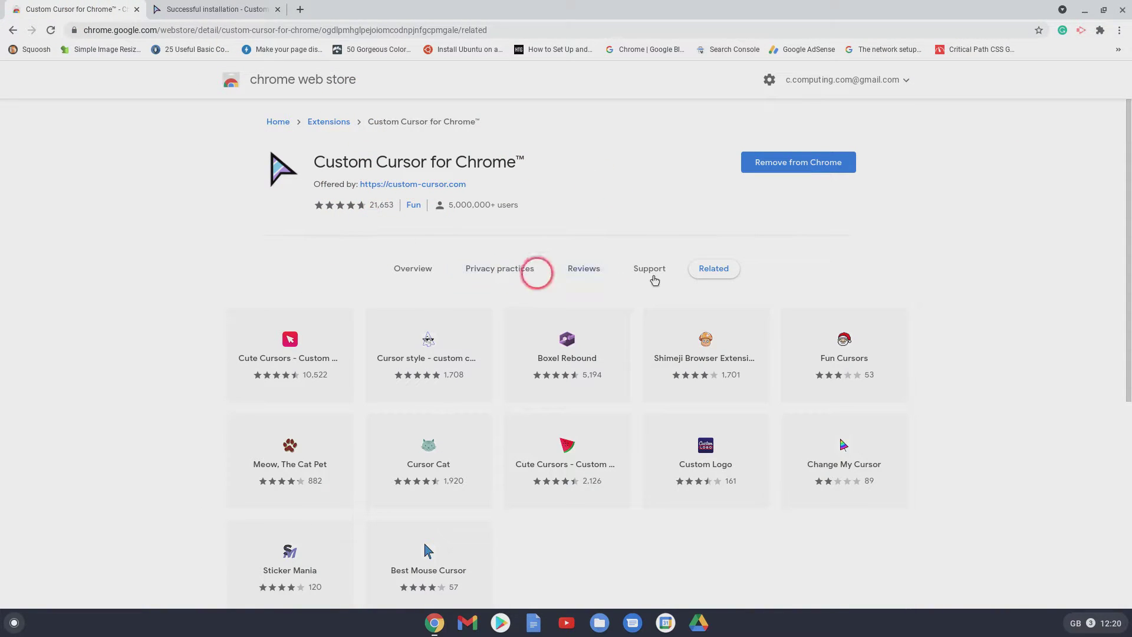
pyautogui.scroll(-4, 614, 330)
pyautogui.scroll(4, 618, 340)
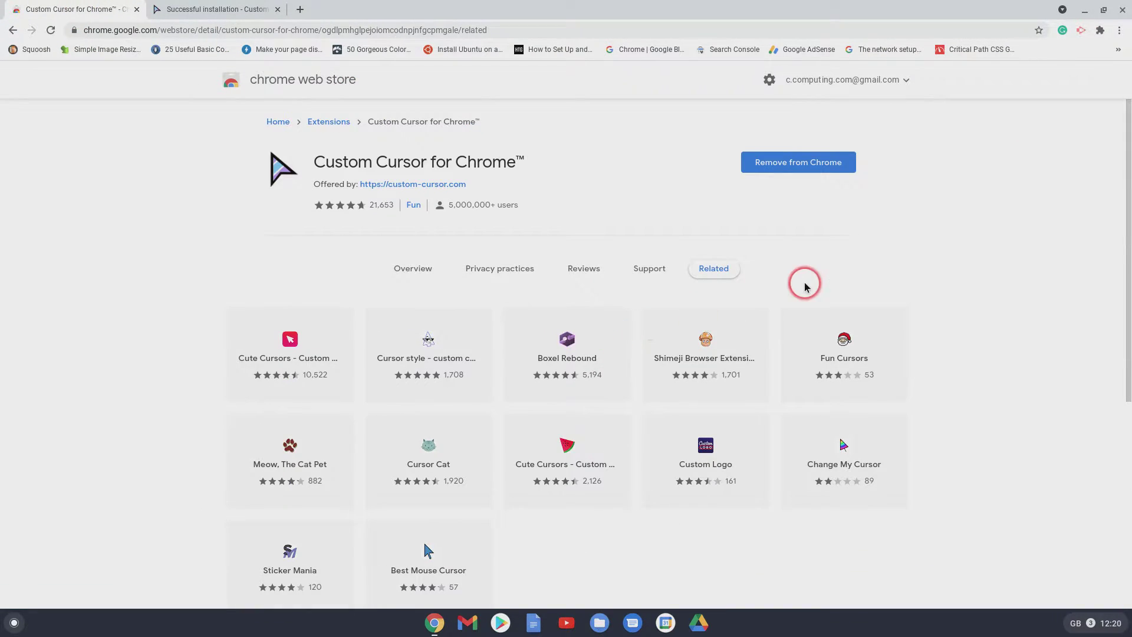
pyautogui.click(197, 14)
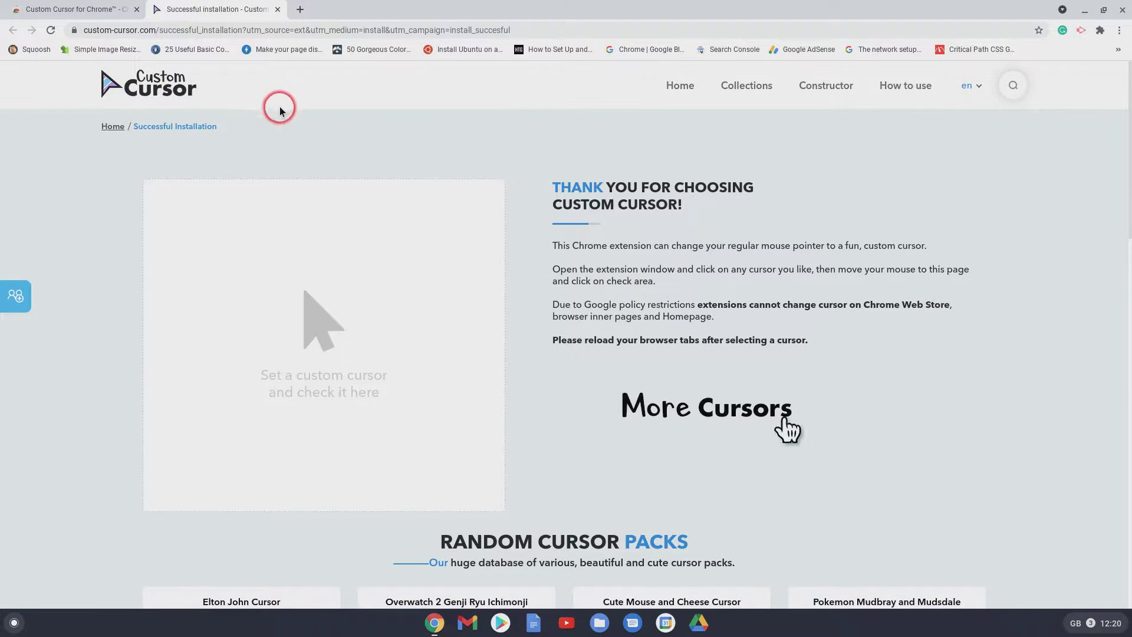
pyautogui.click(278, 9)
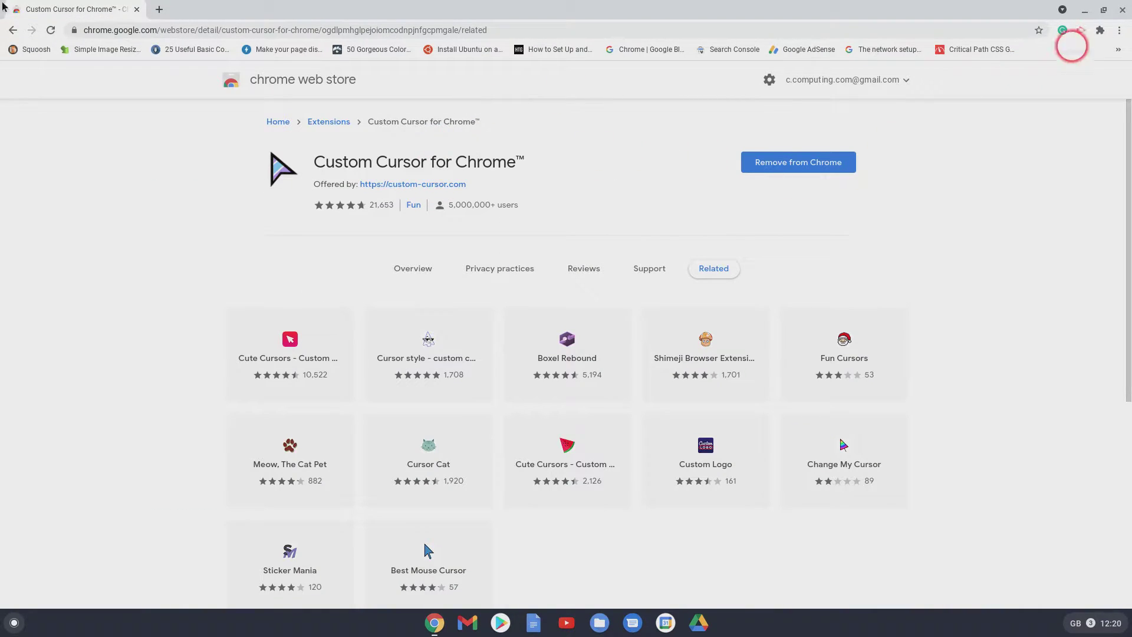
pyautogui.click(1121, 9)
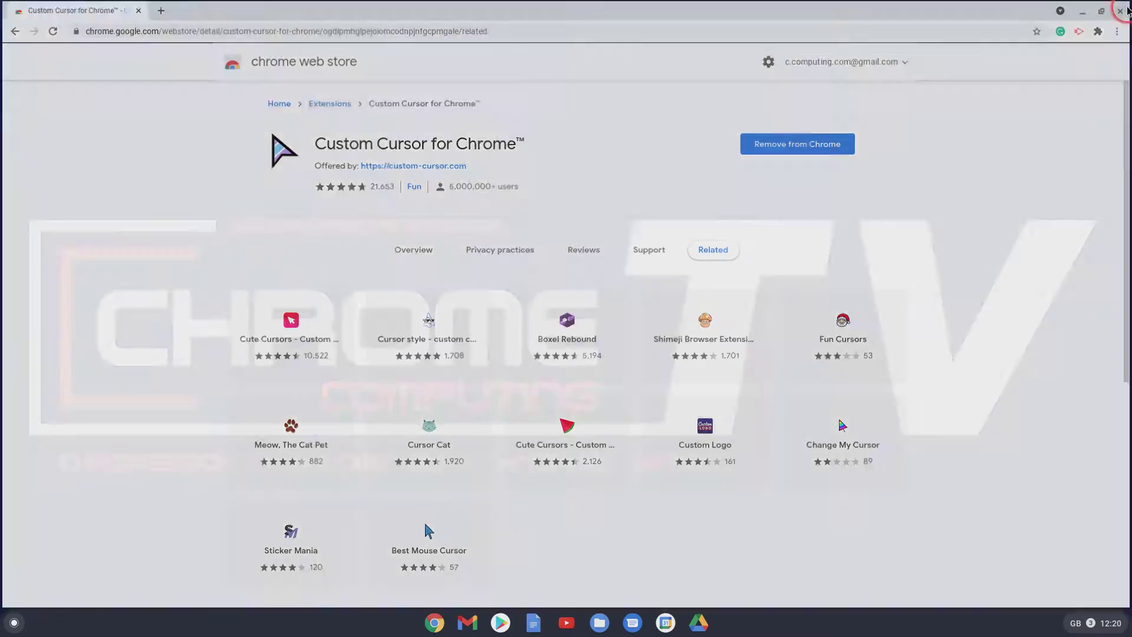
# - Open a new Chrome window and show its installed extensions list
pyautogui.click(436, 623)
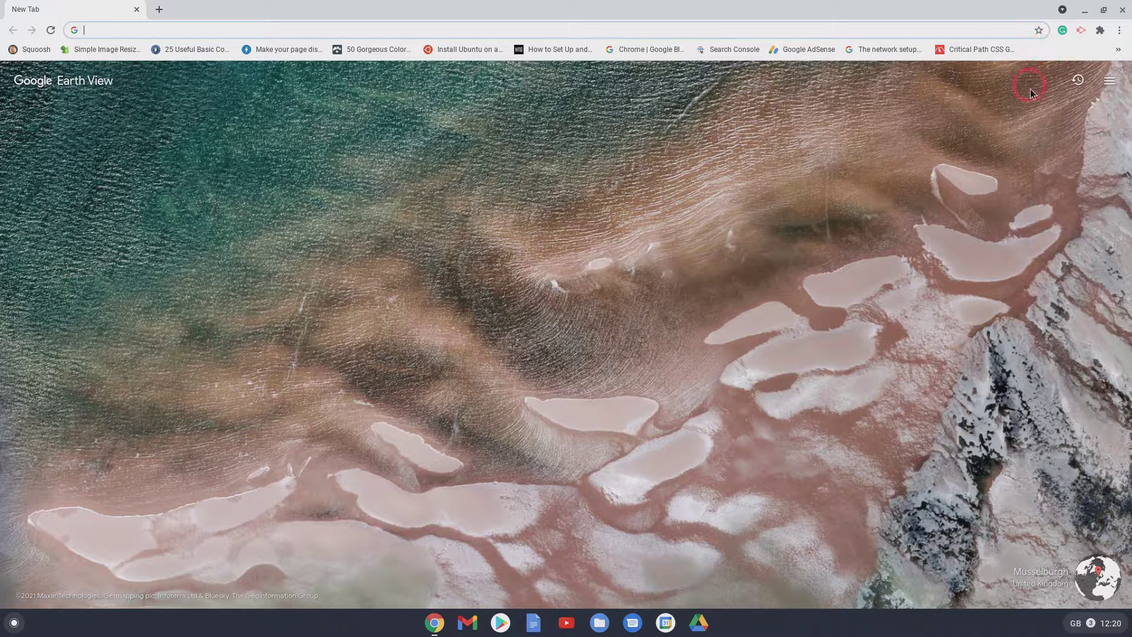
pyautogui.click(1100, 33)
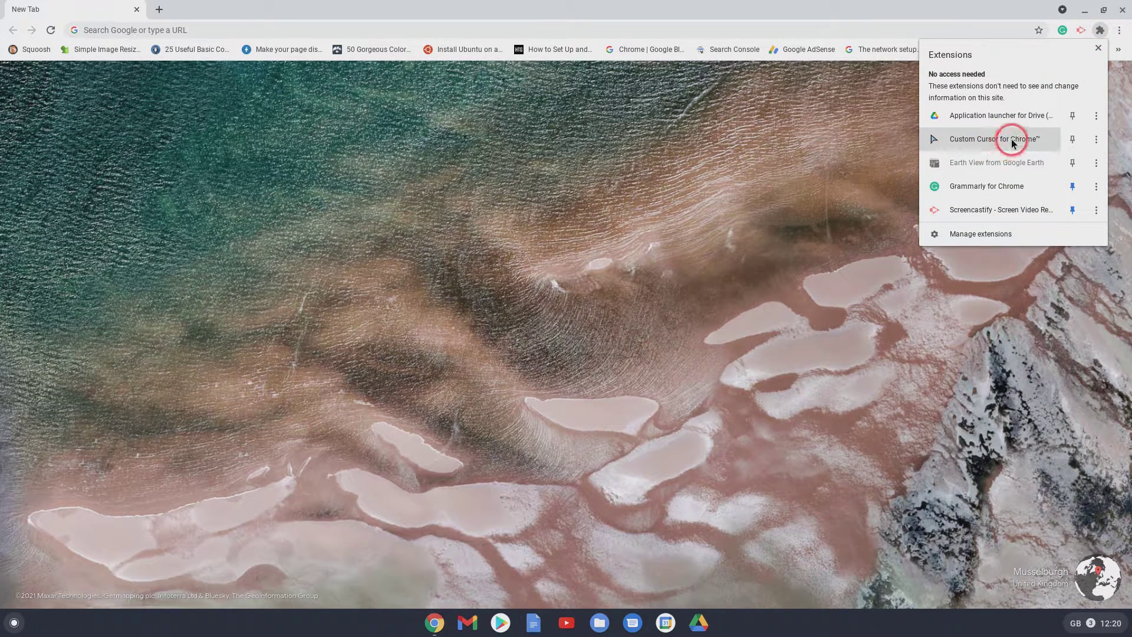
# - Launch Custom Cursor and apply a blue Color cursor, then the Garfield cartoon cursor
pyautogui.click(1010, 139)
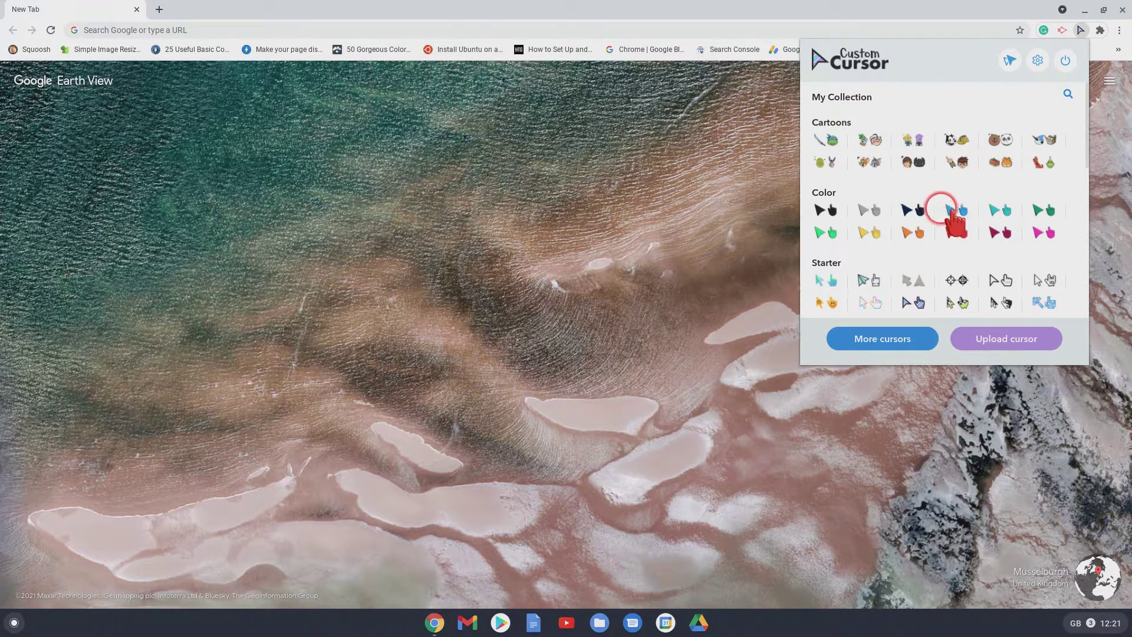
pyautogui.click(952, 211)
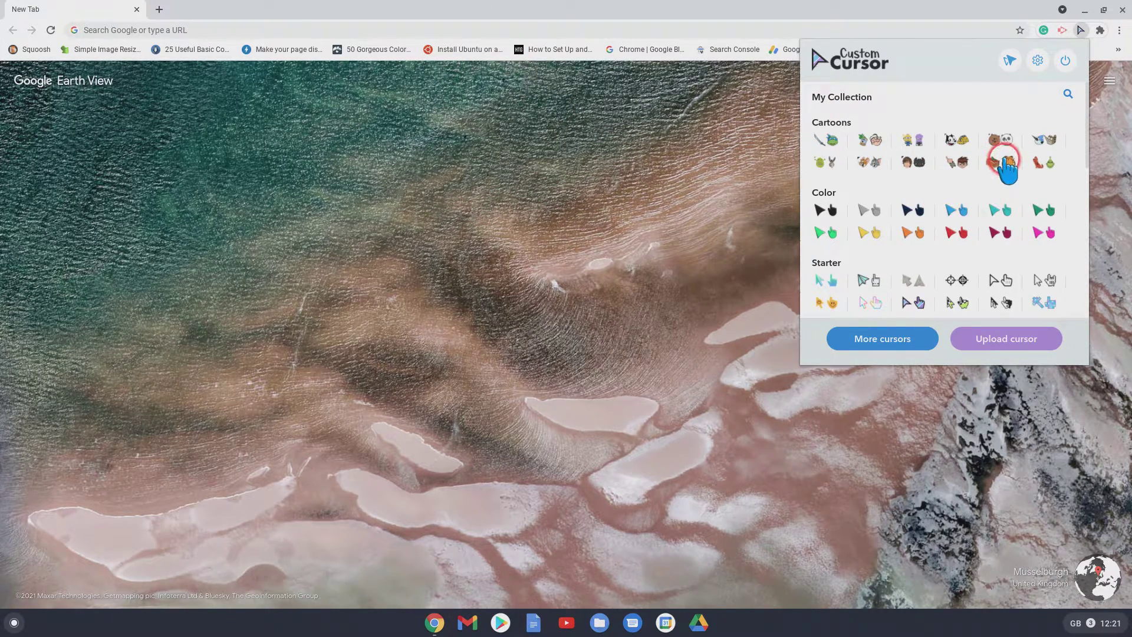
pyautogui.click(1004, 165)
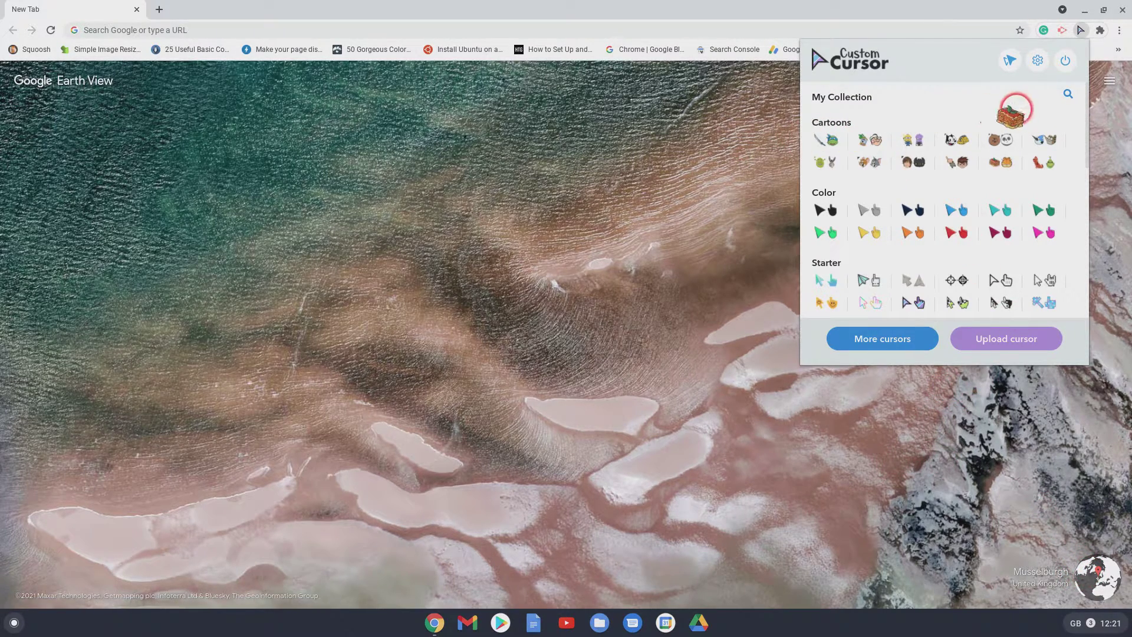
# - Scroll through the cursor collections and go to the Upload cursor page
pyautogui.scroll(-5, 1002, 221)
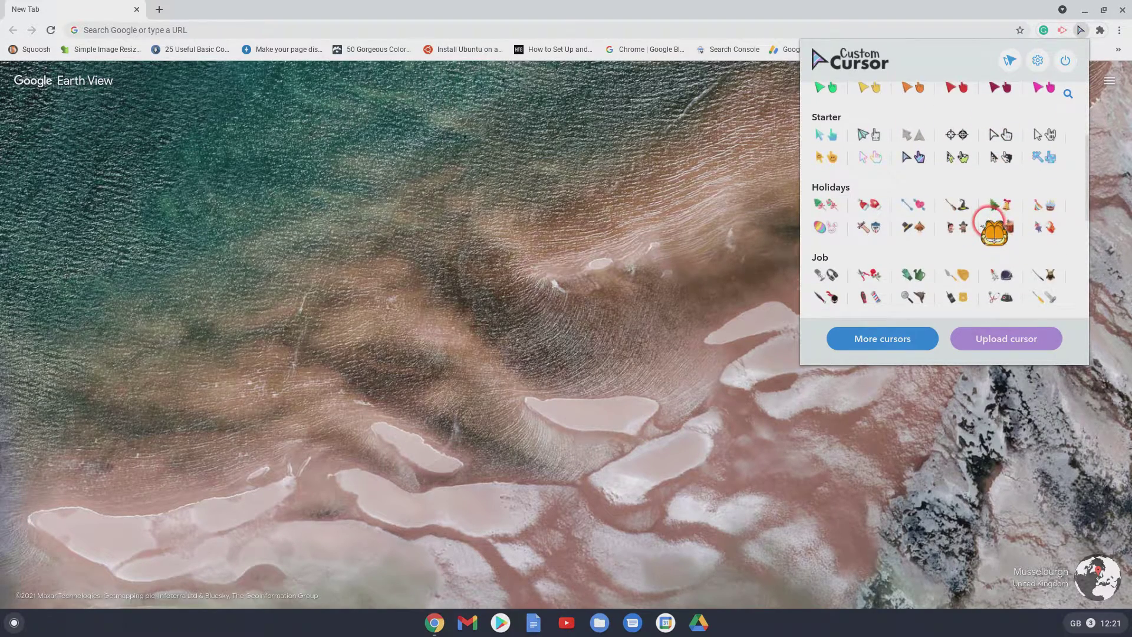
pyautogui.scroll(-1, 987, 231)
pyautogui.scroll(6, 987, 235)
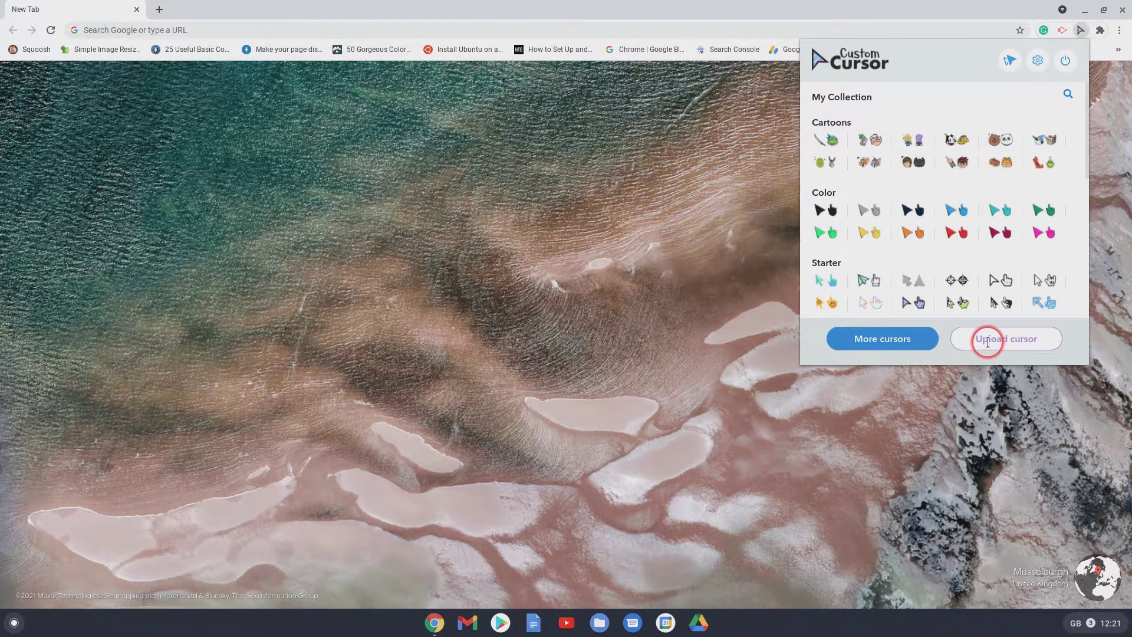
pyautogui.click(987, 342)
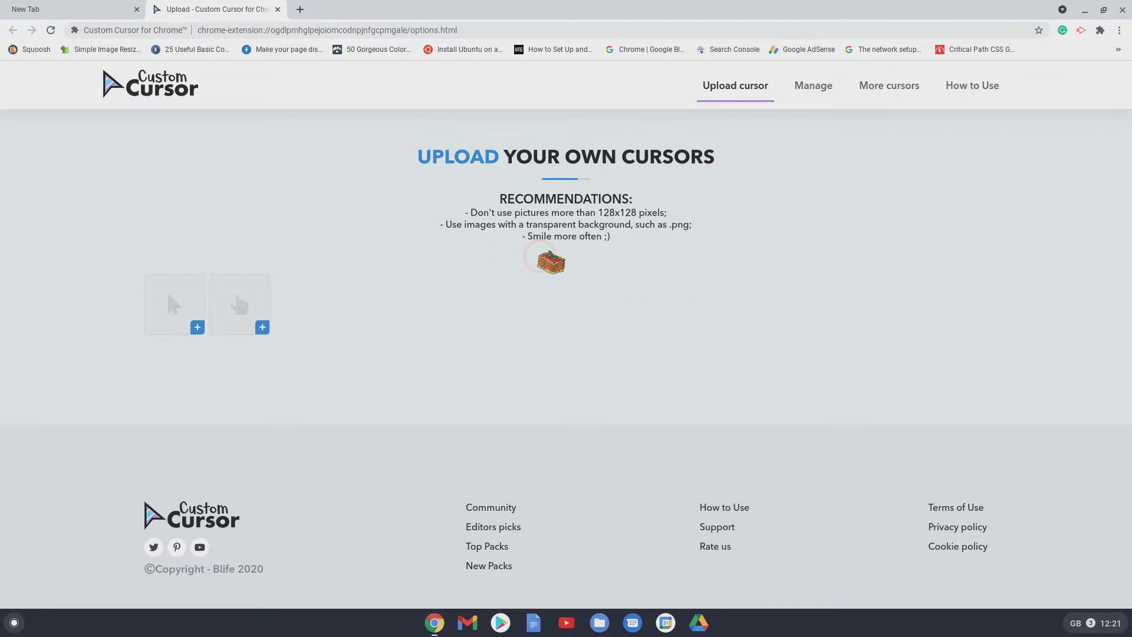
# - Review the upload page's recommendations and close the Upload - Custom Cursor tab
pyautogui.moveTo(531, 260)
pyautogui.mouseDown()
pyautogui.moveTo(519, 256)
pyautogui.moveTo(589, 201)
pyautogui.moveTo(616, 215)
pyautogui.mouseUp()
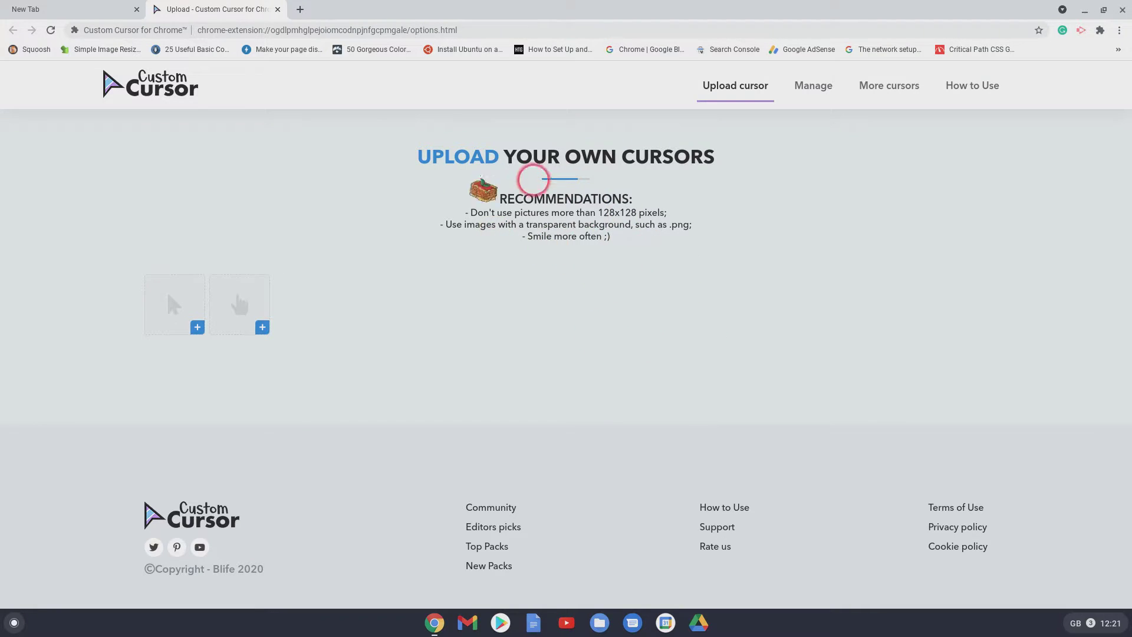
pyautogui.click(277, 10)
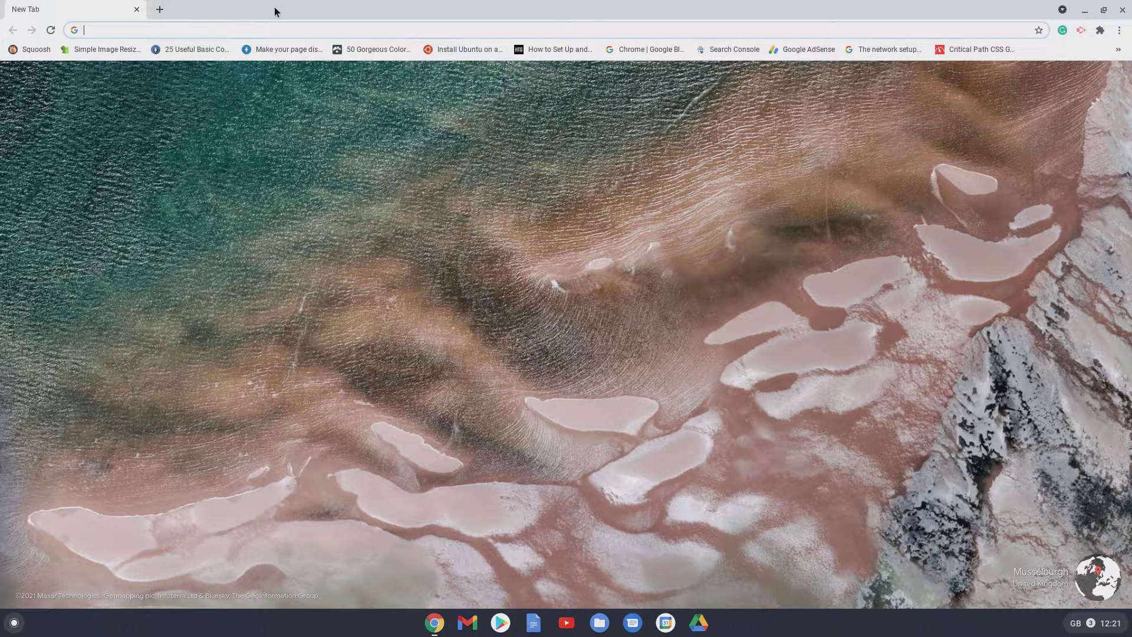
# - Close Chrome, launch Google Drive and enter the Google Documents folder
pyautogui.click(1122, 10)
pyautogui.click(697, 625)
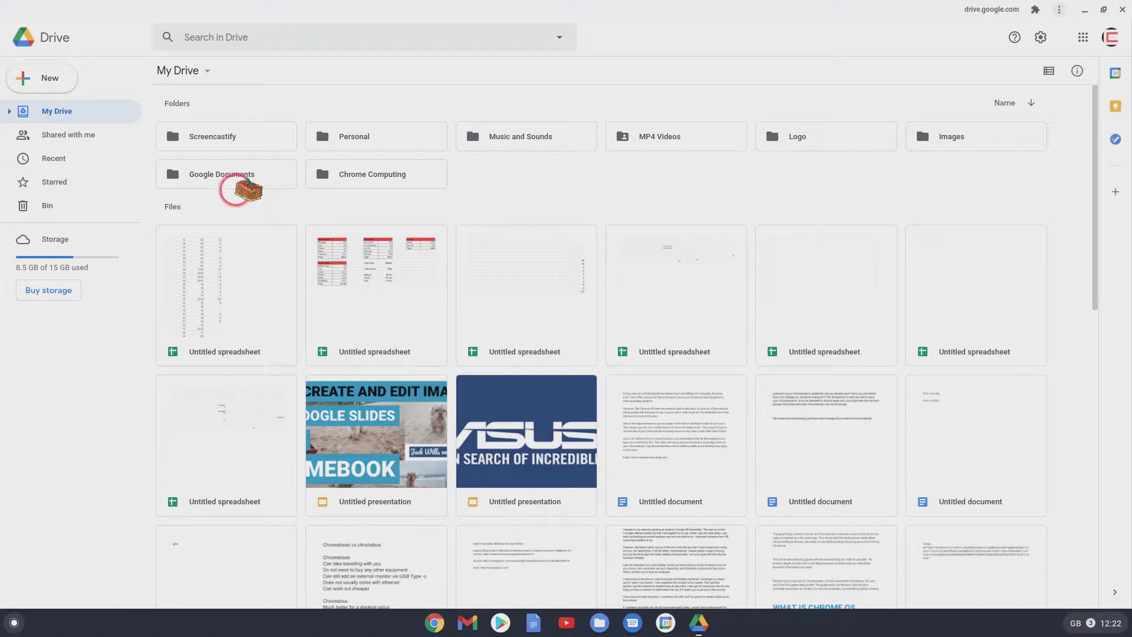
pyautogui.doubleClick(232, 174)
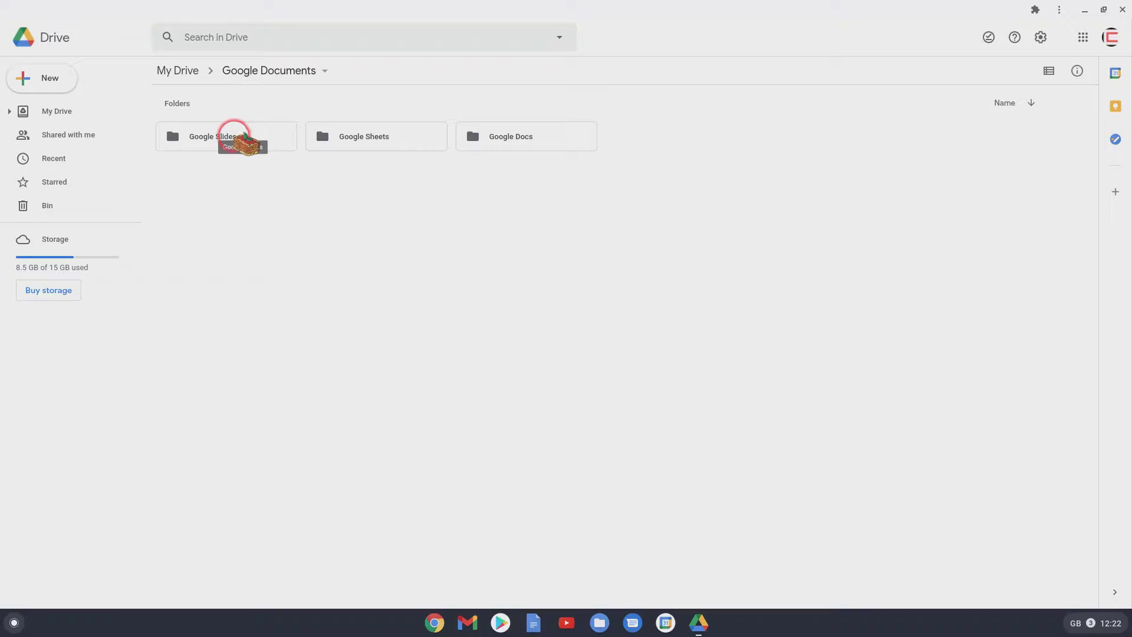
# - Recheck the Custom Cursor extension in Chrome, then enter the Google Slides folder in Drive
pyautogui.click(437, 623)
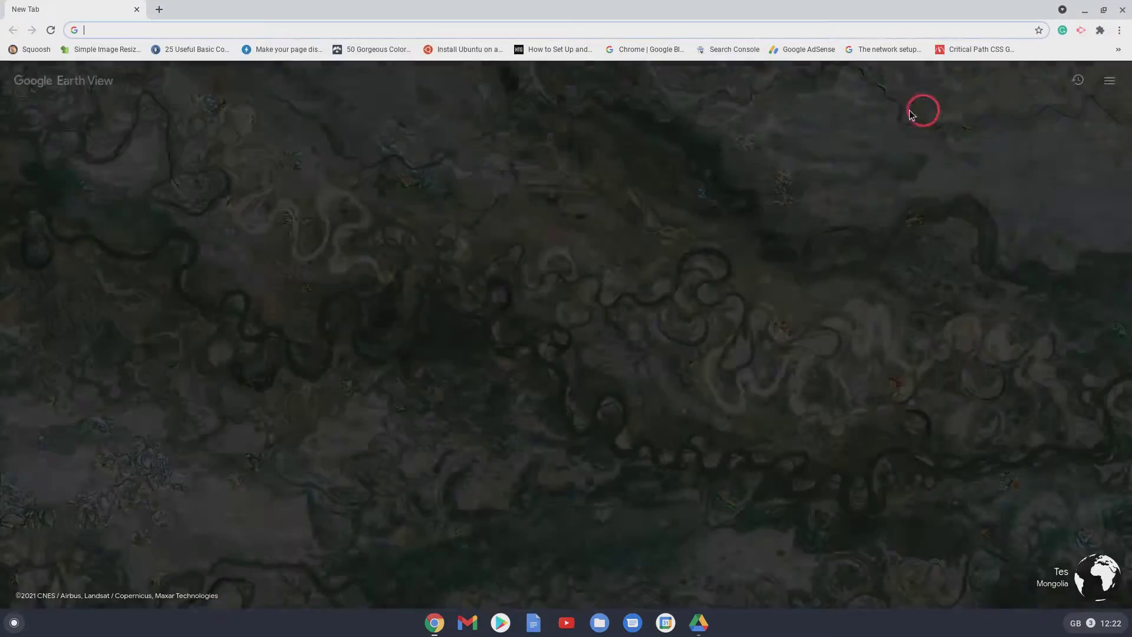
pyautogui.click(1100, 30)
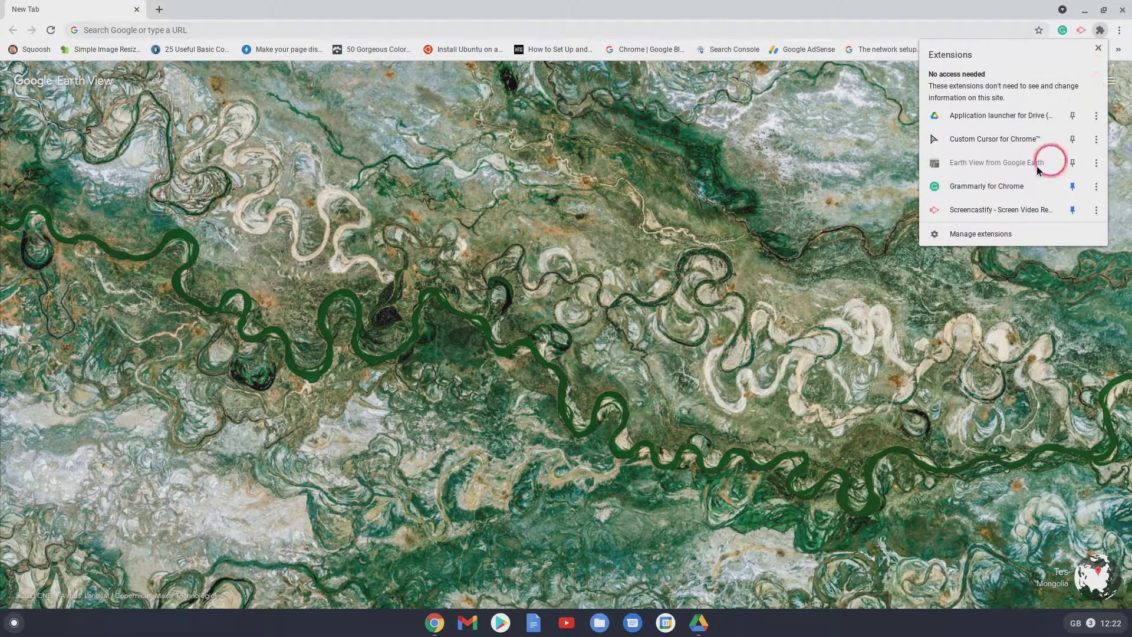
pyautogui.click(994, 139)
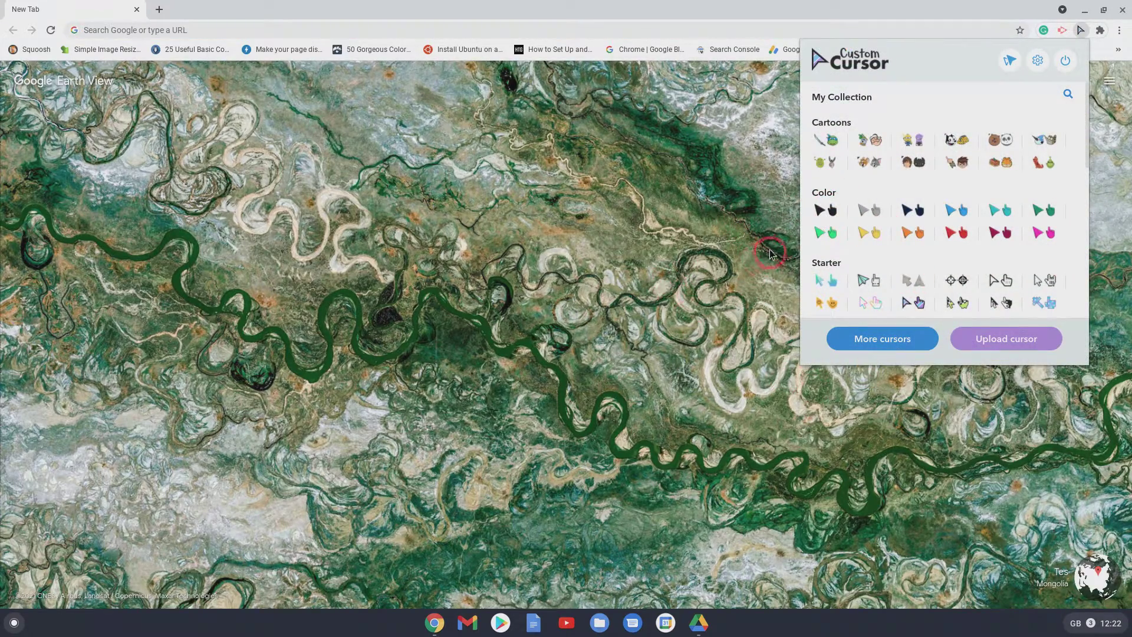
pyautogui.click(1121, 13)
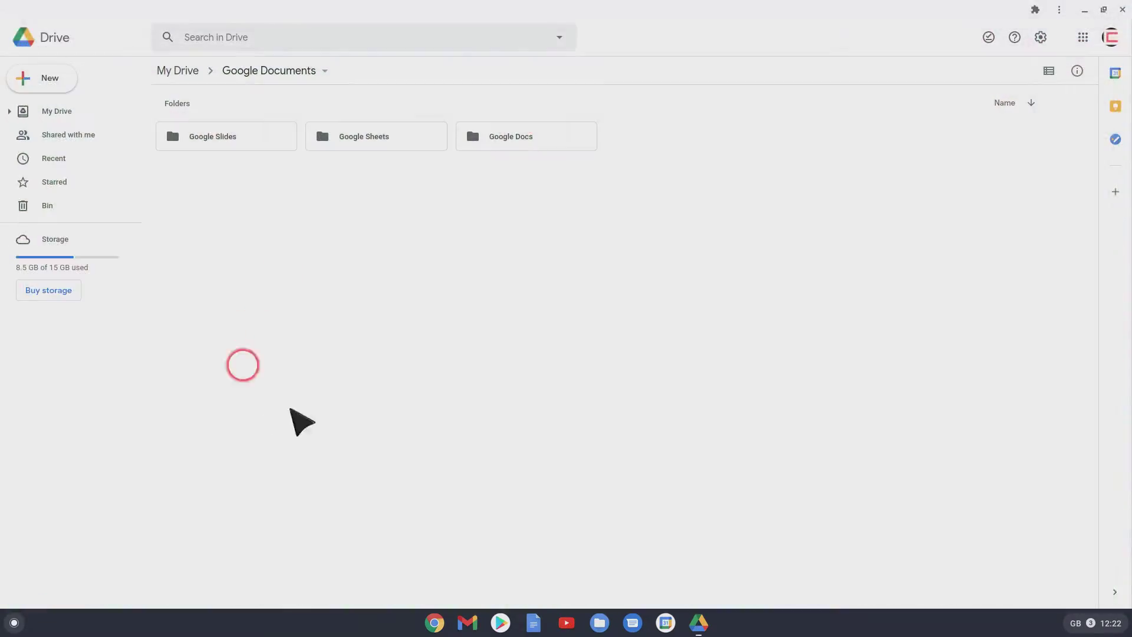
pyautogui.click(222, 143)
pyautogui.doubleClick(222, 143)
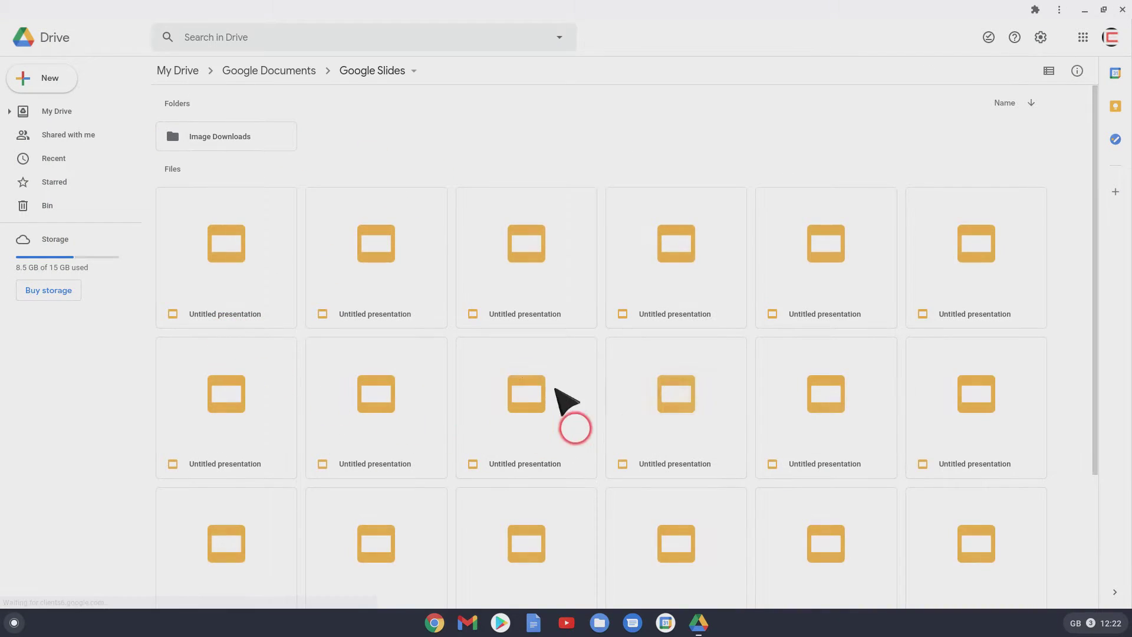
# - Create a new blank Google Slides presentation in this folder
pyautogui.click(62, 80)
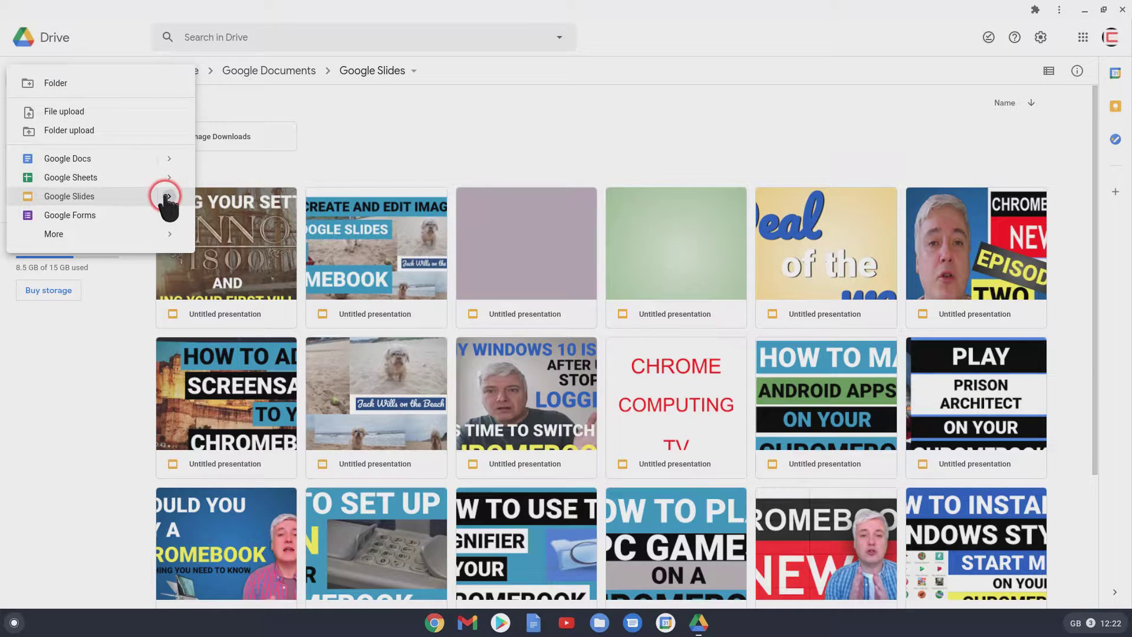
pyautogui.moveTo(169, 200)
pyautogui.click(221, 206)
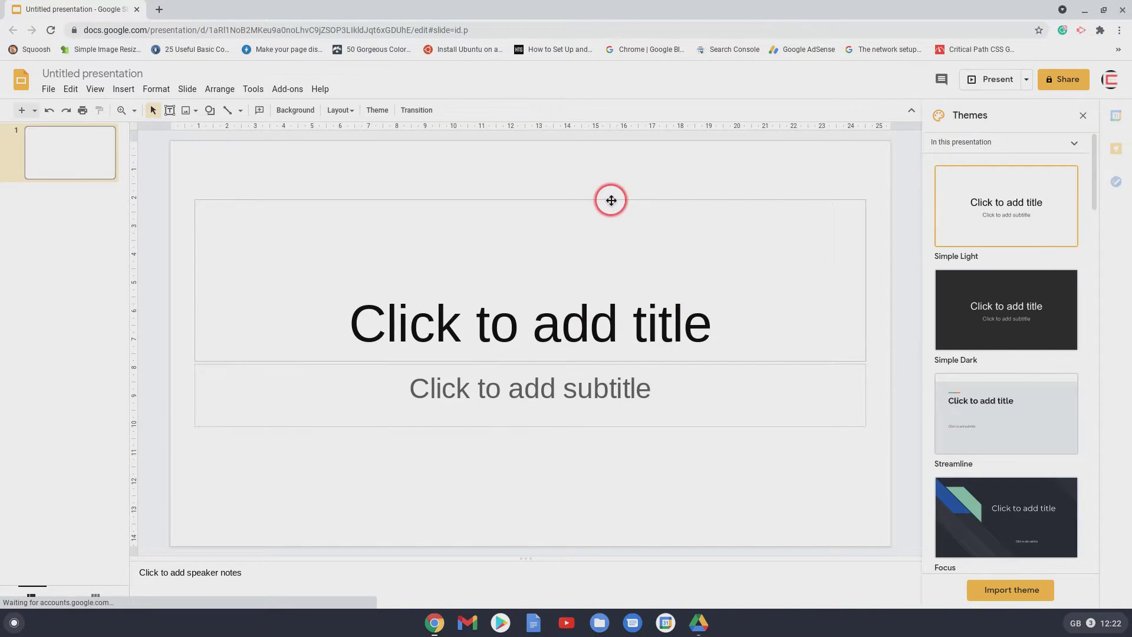
# - Delete the title and subtitle placeholders from the first slide
pyautogui.click(611, 201)
pyautogui.press('Delete')
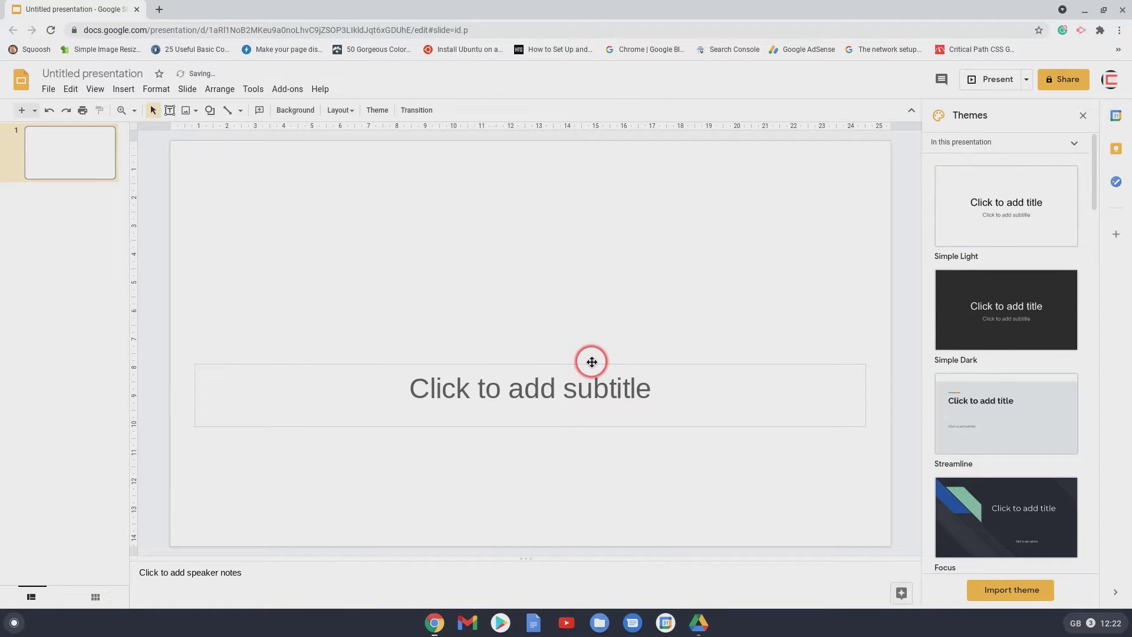
pyautogui.click(591, 361)
pyautogui.press('Delete')
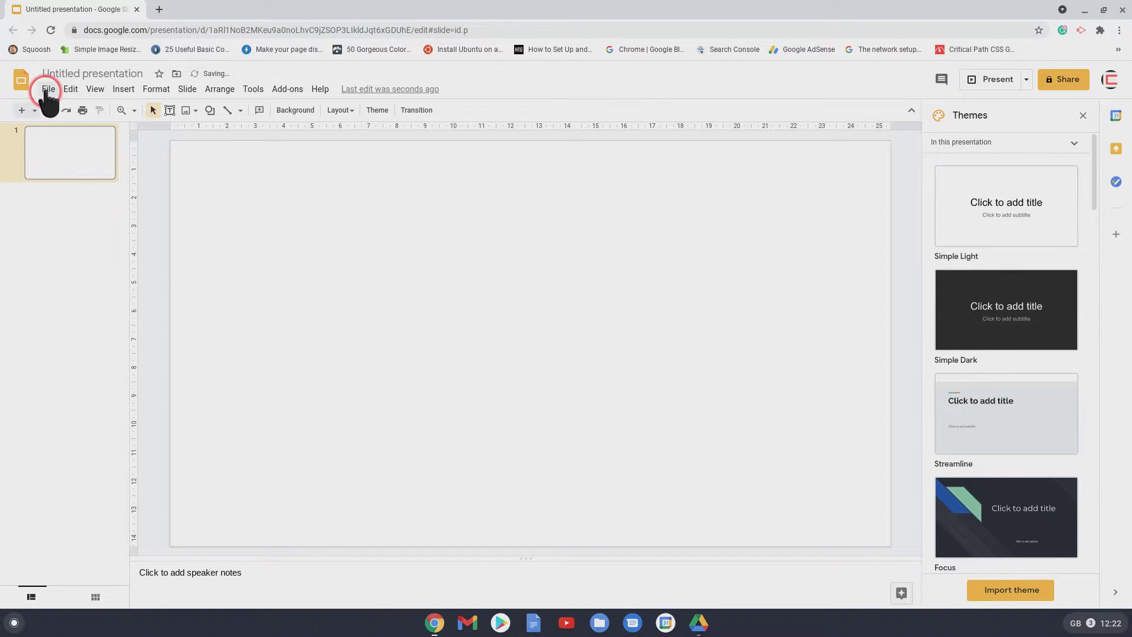
# - Set a Custom page size of 128 × 128 Pixels in Page setup and apply it
pyautogui.click(48, 89)
pyautogui.click(95, 462)
pyautogui.click(522, 321)
pyautogui.click(527, 357)
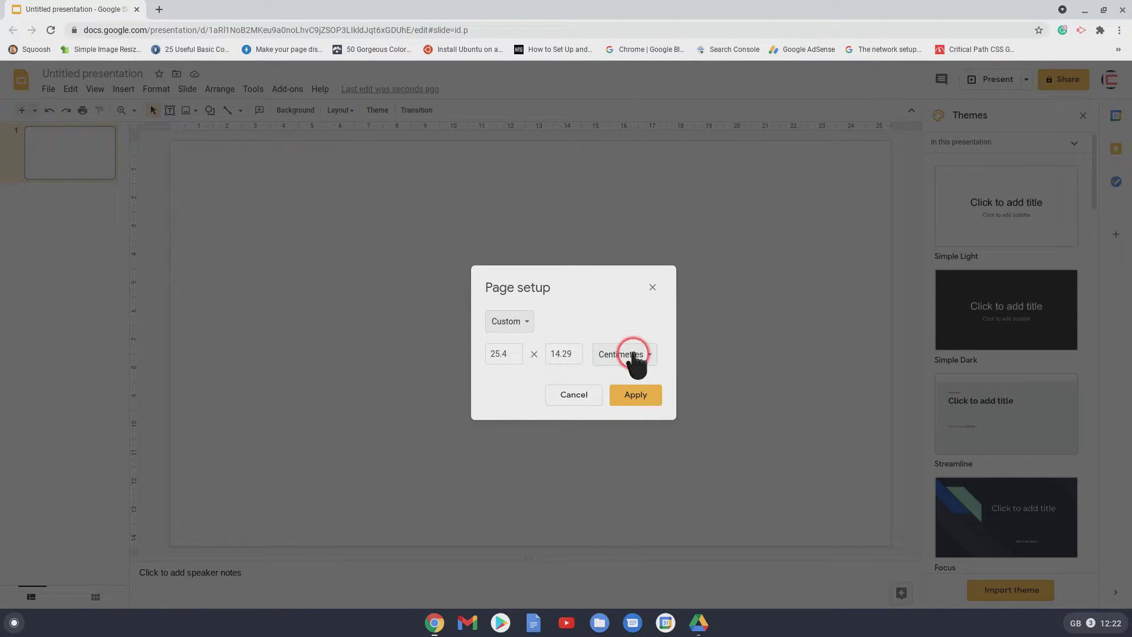
pyautogui.click(636, 355)
pyautogui.click(628, 393)
pyautogui.doubleClick(501, 354)
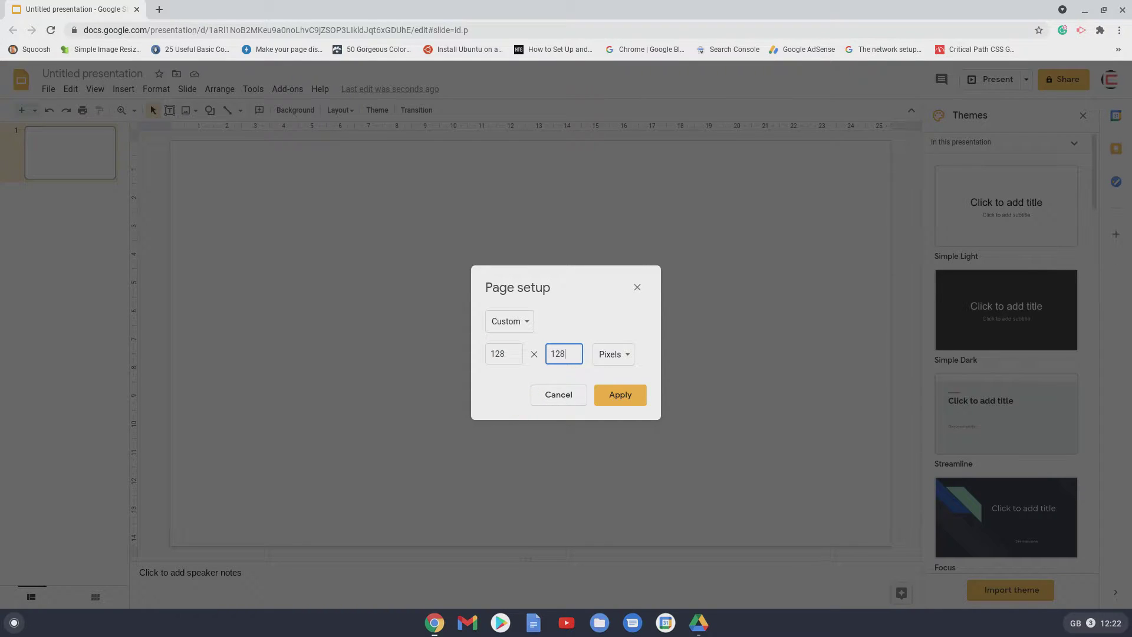
pyautogui.click(613, 393)
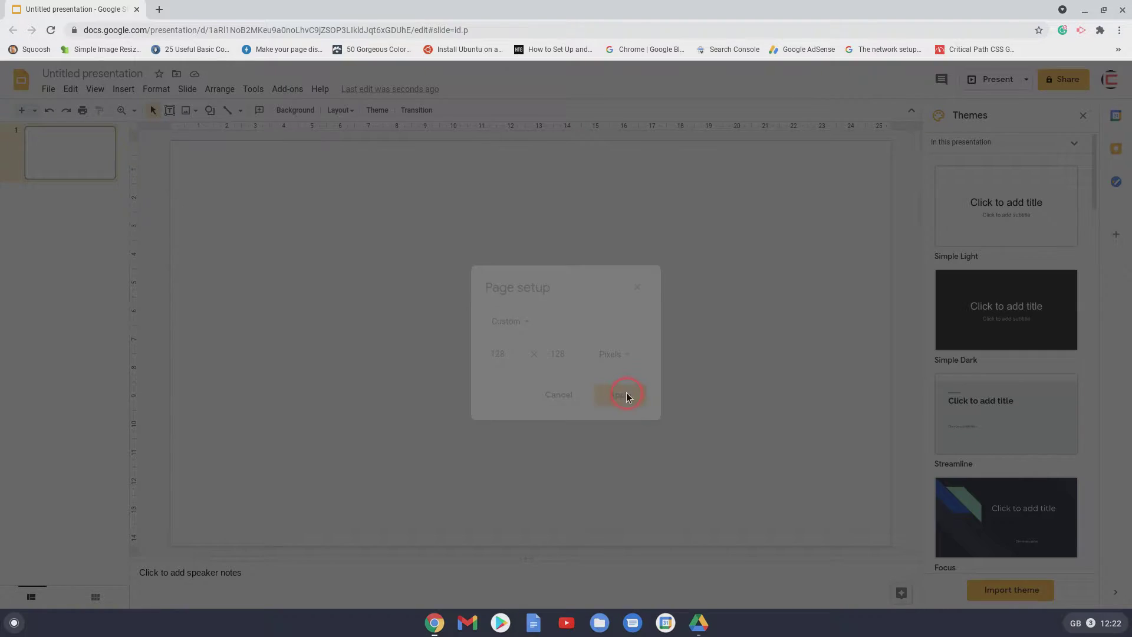
pyautogui.click(362, 329)
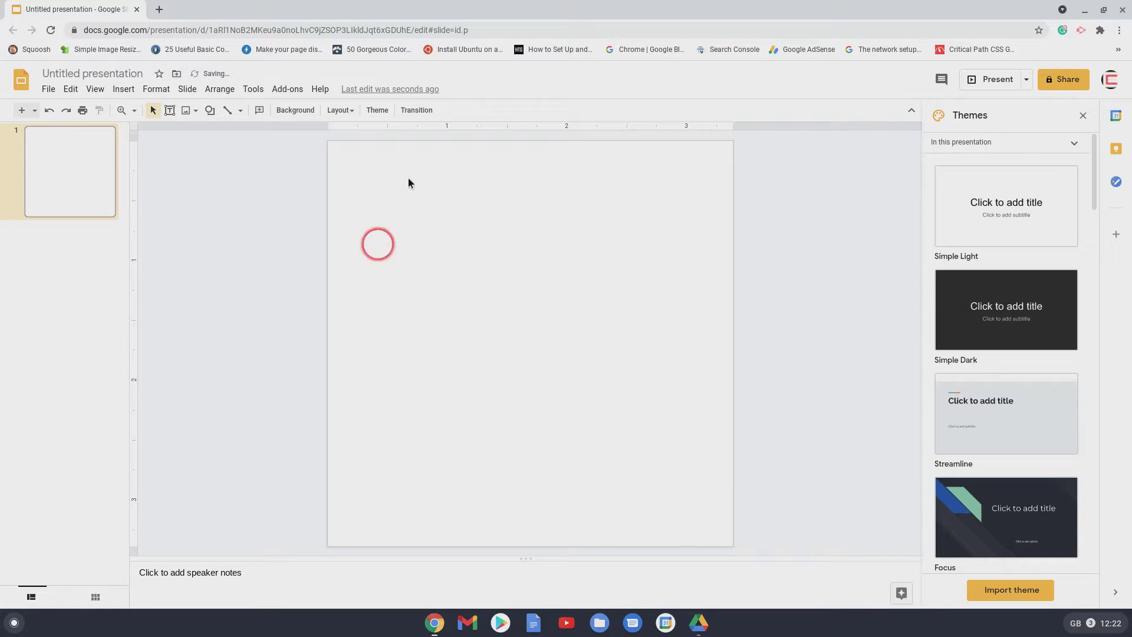
# - Set the slide's Background colour to Transparent
pyautogui.click(297, 110)
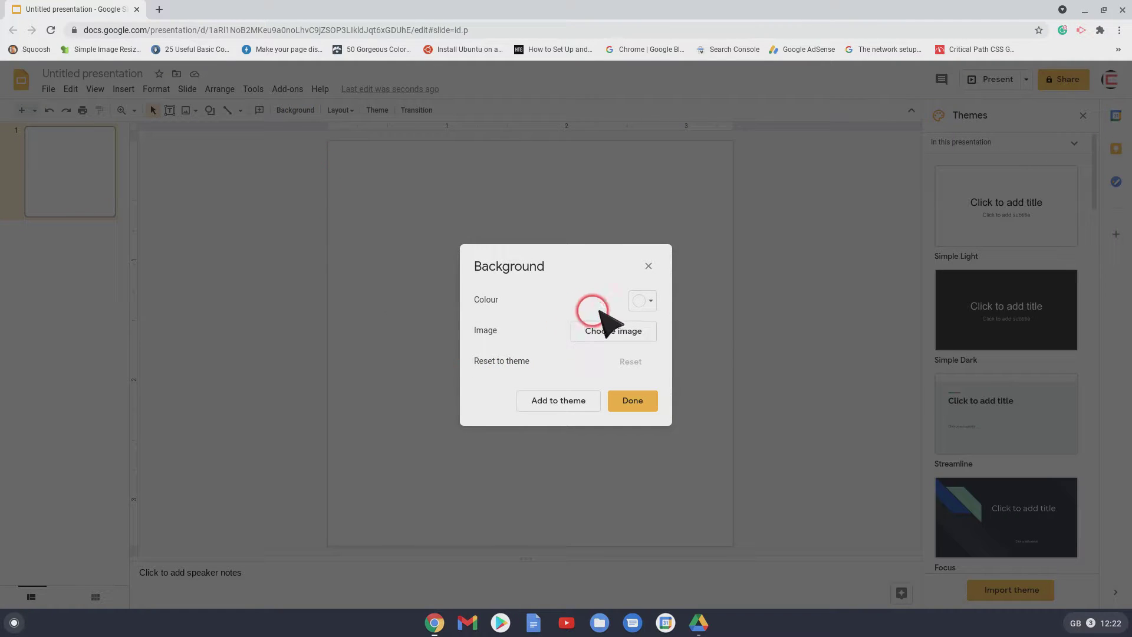
pyautogui.click(643, 300)
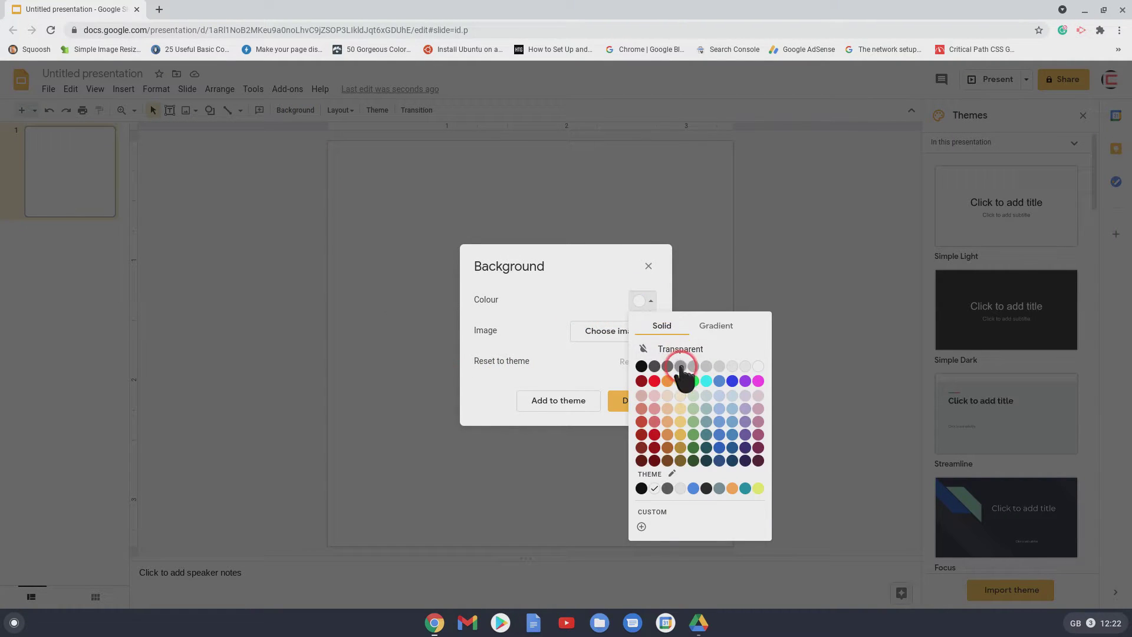
pyautogui.click(684, 353)
pyautogui.click(632, 402)
pyautogui.click(617, 470)
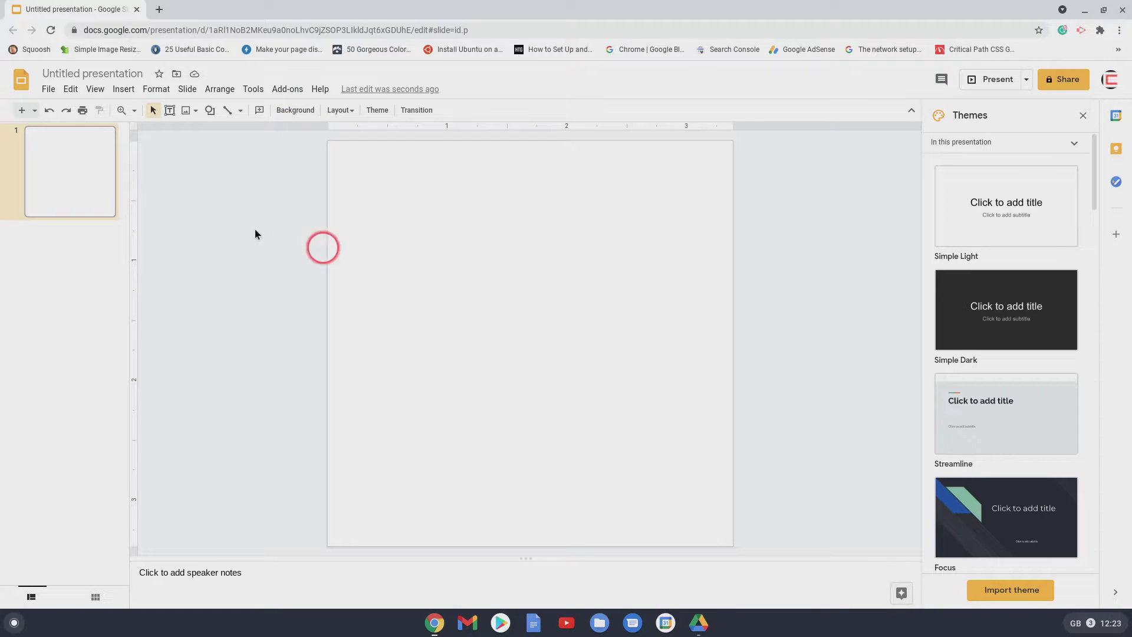
# - Draw a right-pointing triangle as a closed three-corner polyline on the slide
pyautogui.click(240, 110)
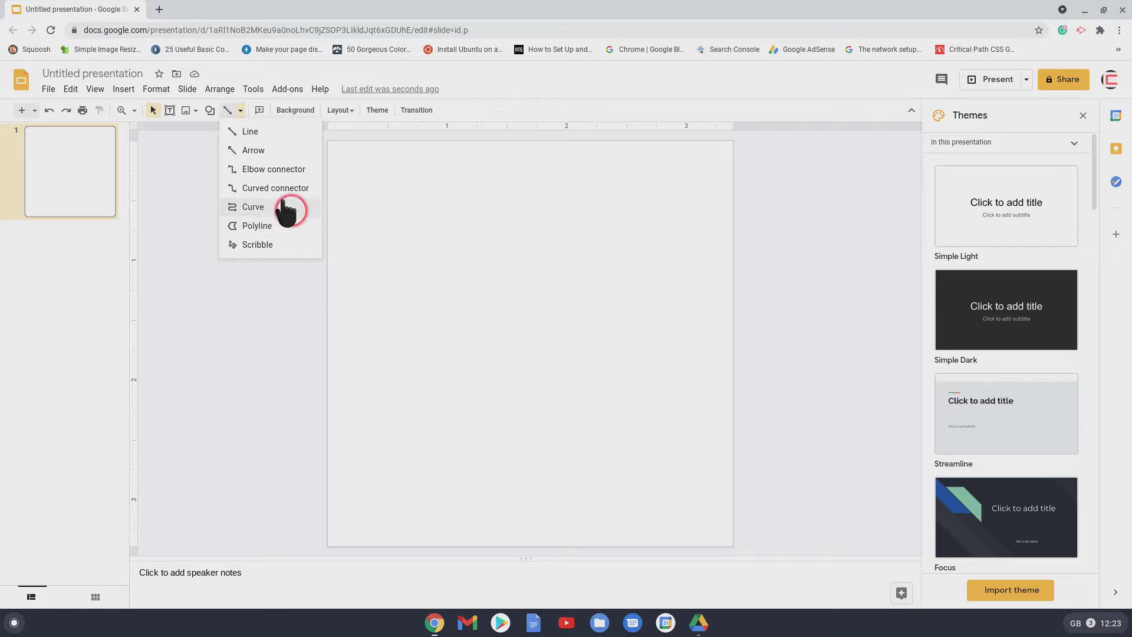
pyautogui.click(269, 226)
pyautogui.click(409, 228)
pyautogui.click(671, 324)
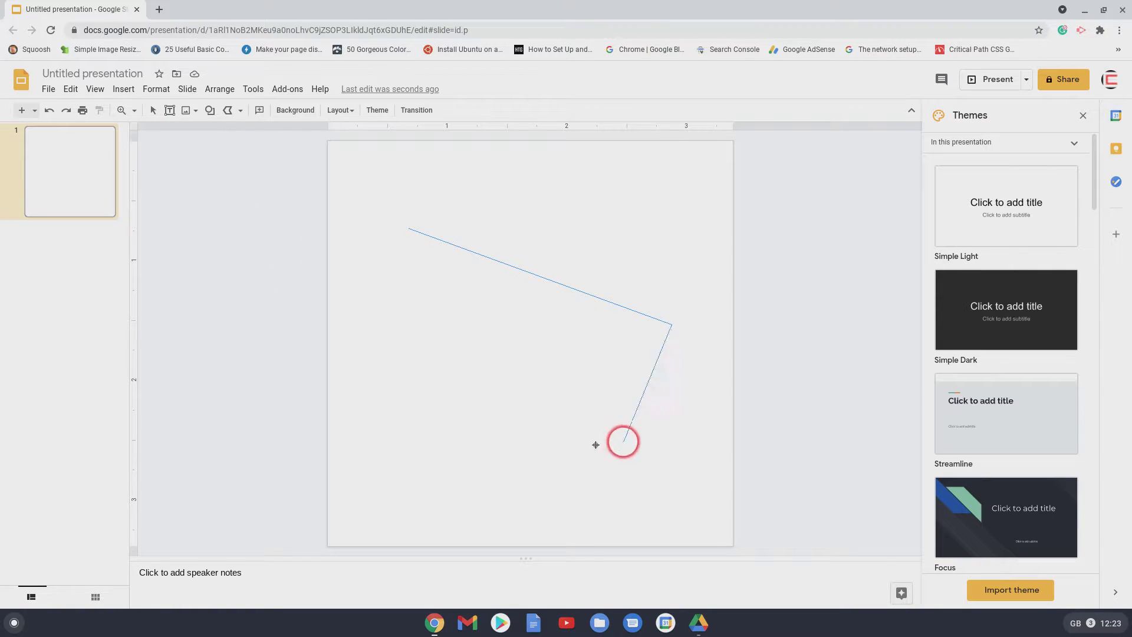
pyautogui.click(447, 491)
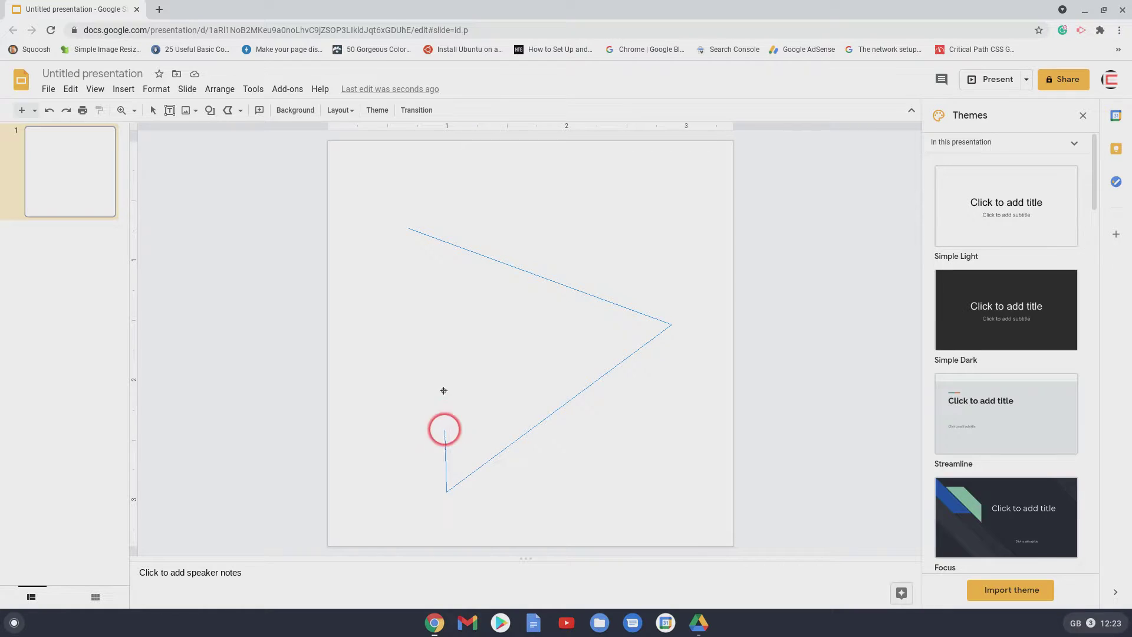
pyautogui.click(405, 233)
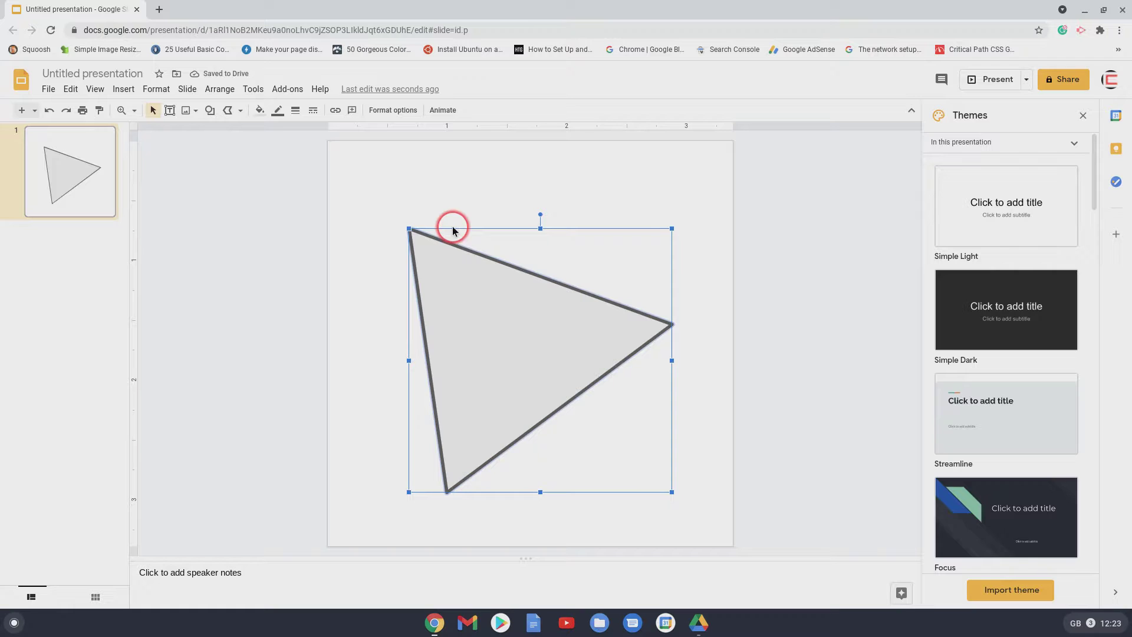
# - Move and enlarge the triangle, then undo an accidental narrowing from its left side
pyautogui.moveTo(477, 344); pyautogui.dragTo(444, 291)
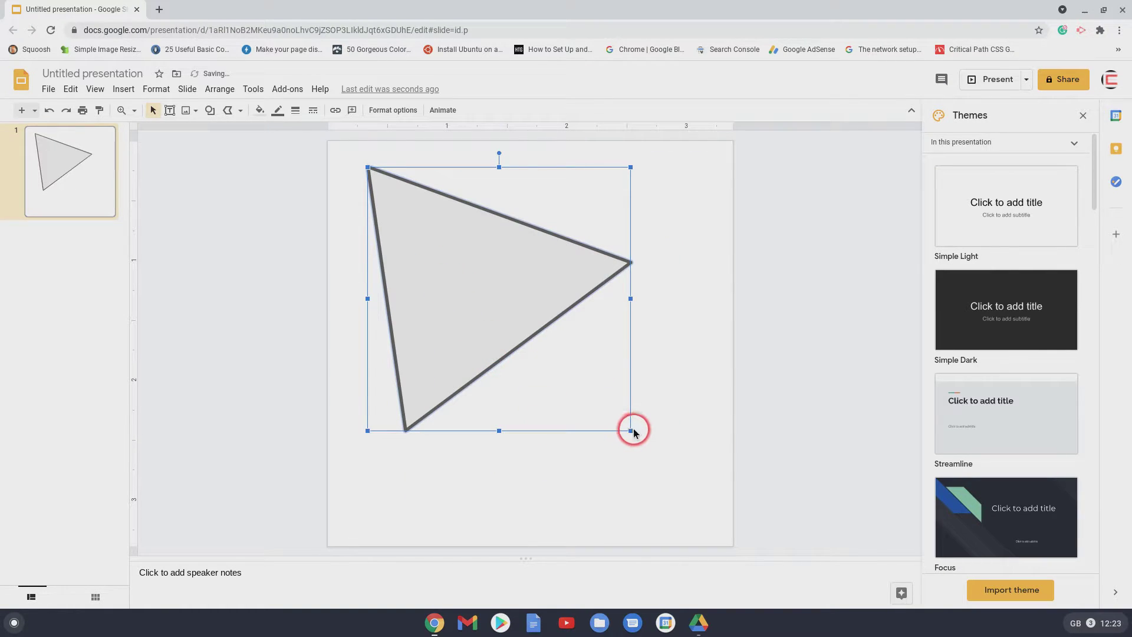
pyautogui.moveTo(631, 430); pyautogui.dragTo(717, 519)
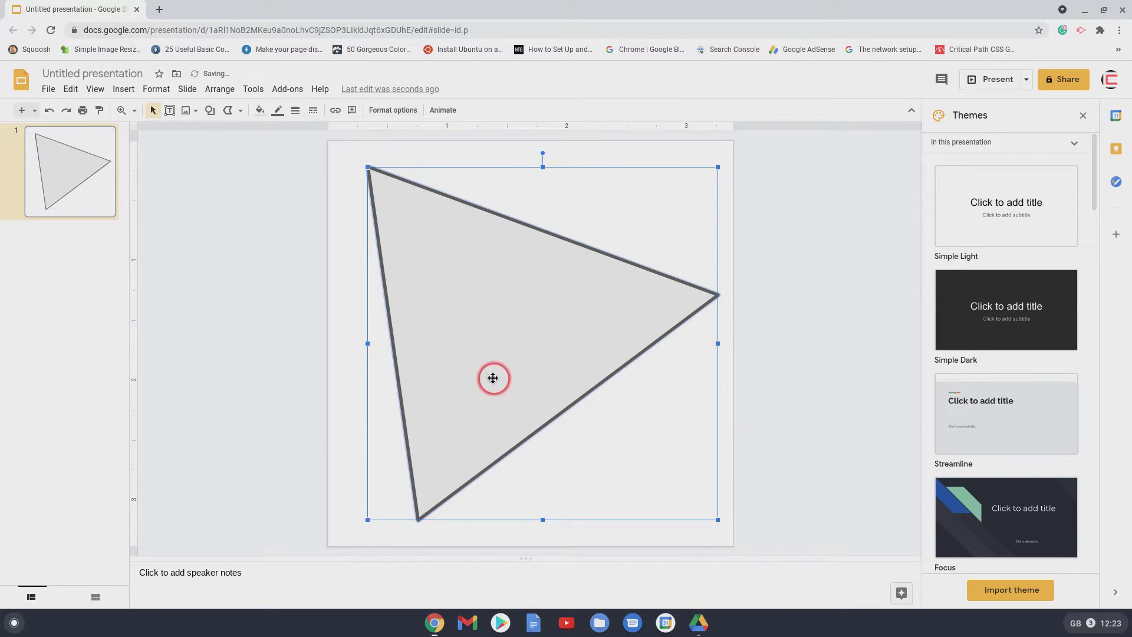
pyautogui.moveTo(486, 355); pyautogui.dragTo(460, 340)
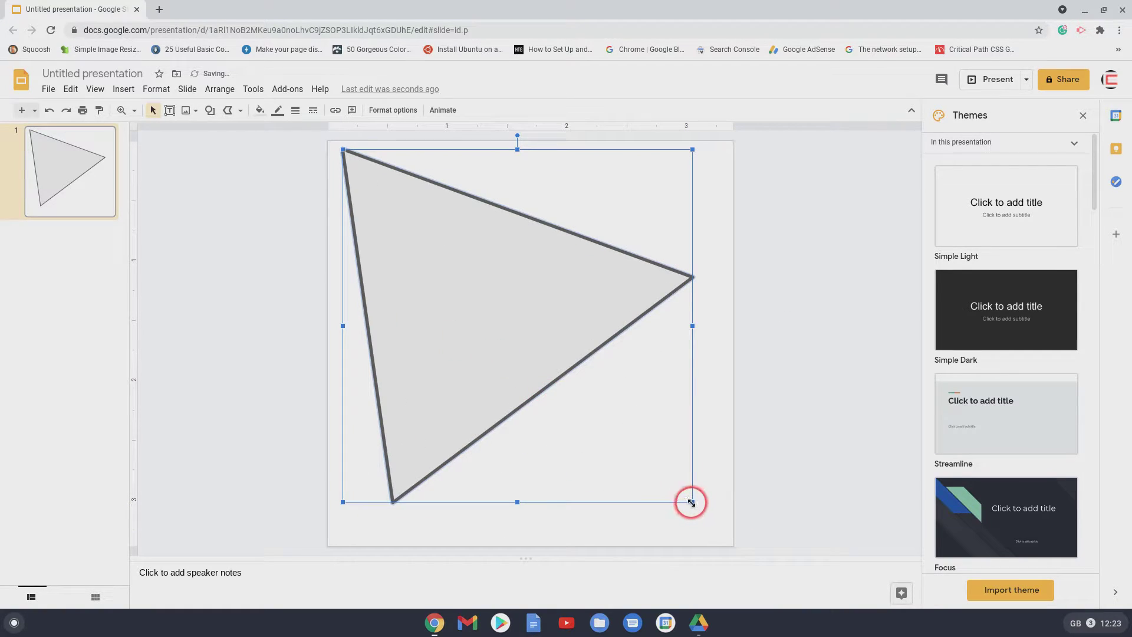
pyautogui.moveTo(693, 502); pyautogui.dragTo(711, 526)
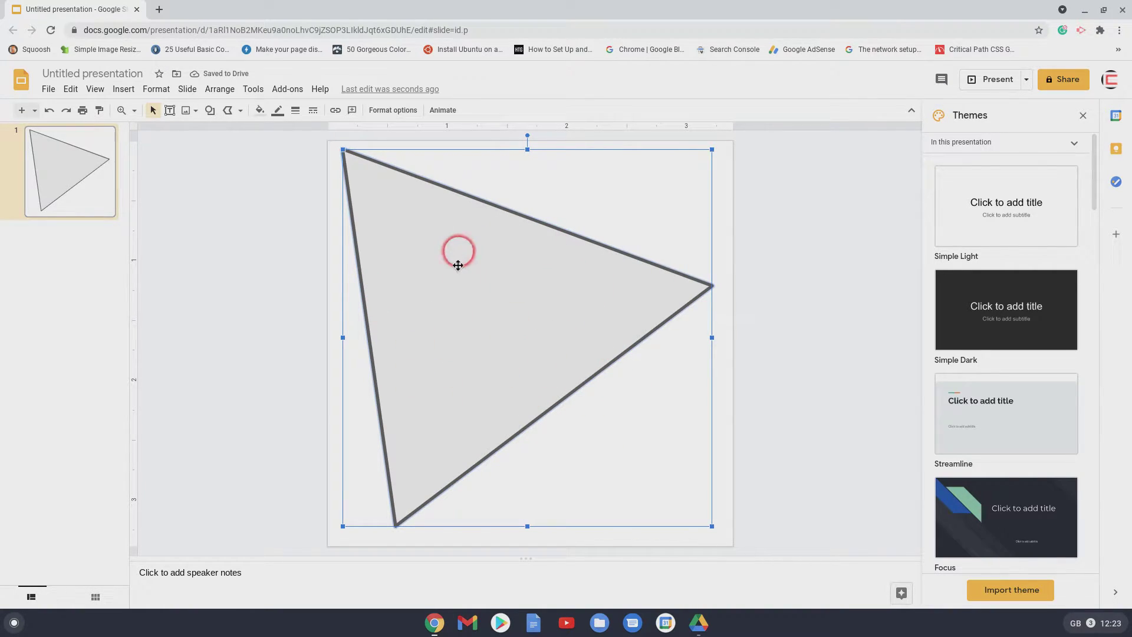
pyautogui.click(179, 233)
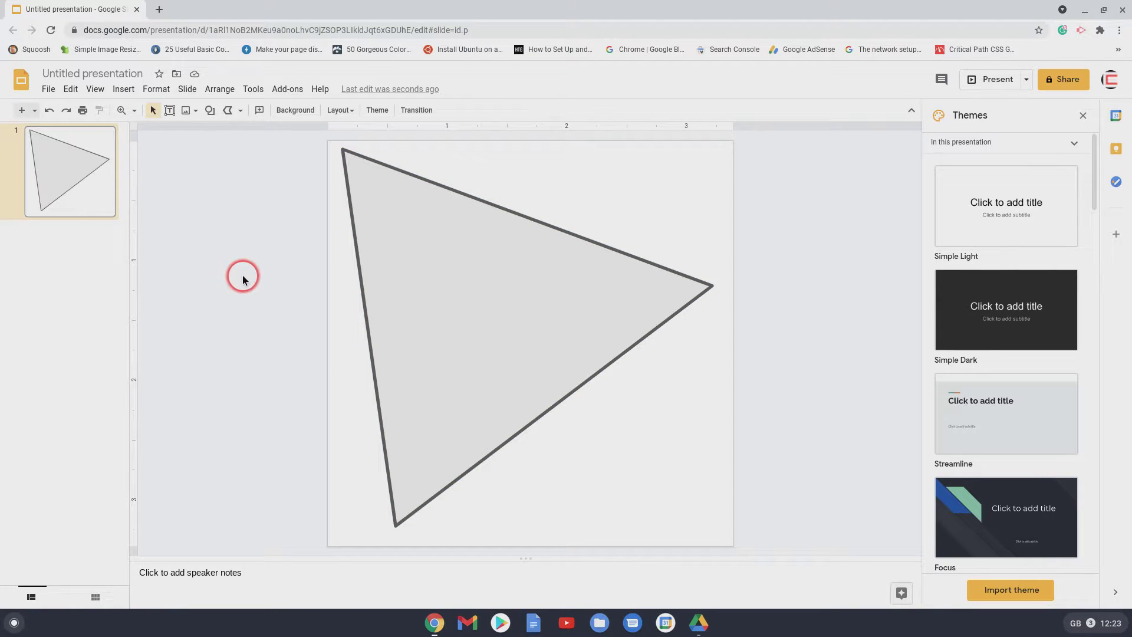
pyautogui.click(463, 400)
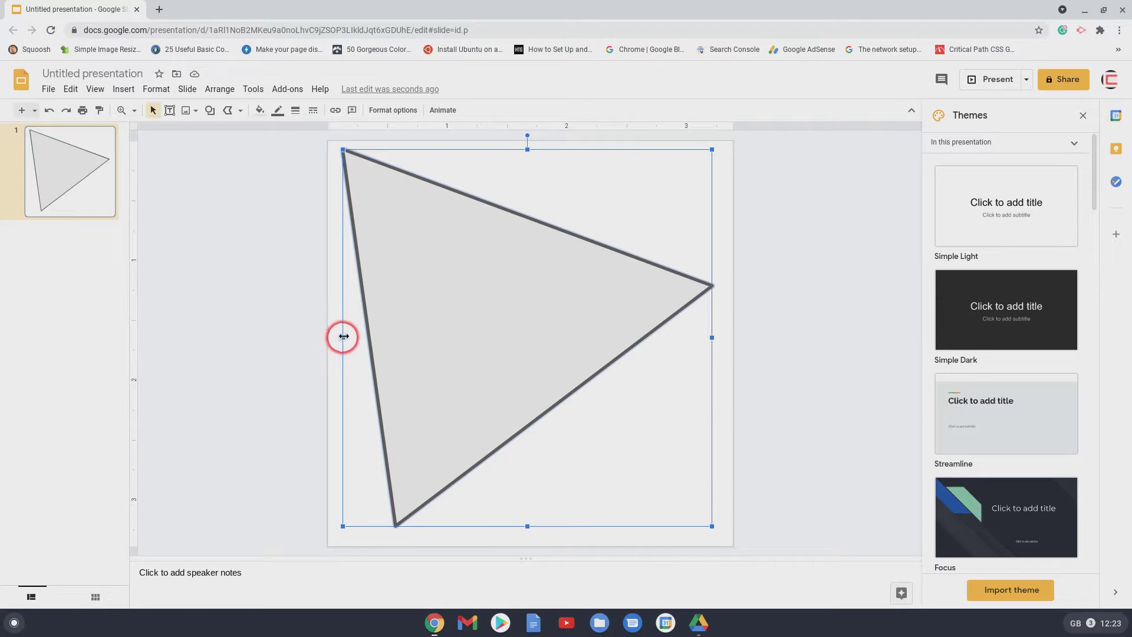
pyautogui.moveTo(344, 336); pyautogui.dragTo(435, 328)
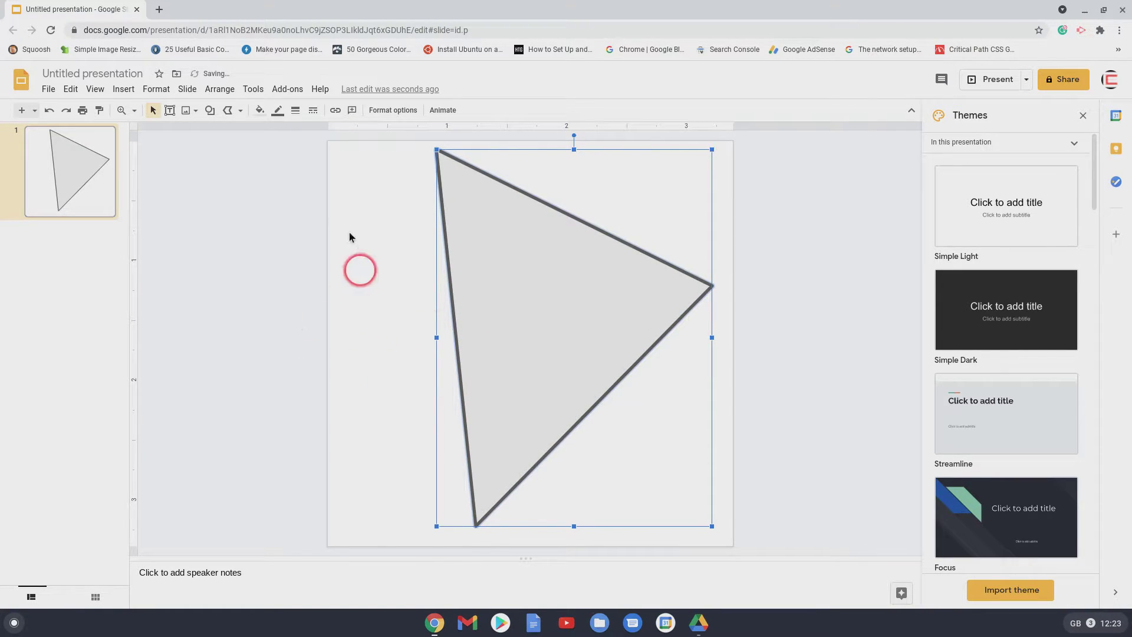
pyautogui.click(70, 89)
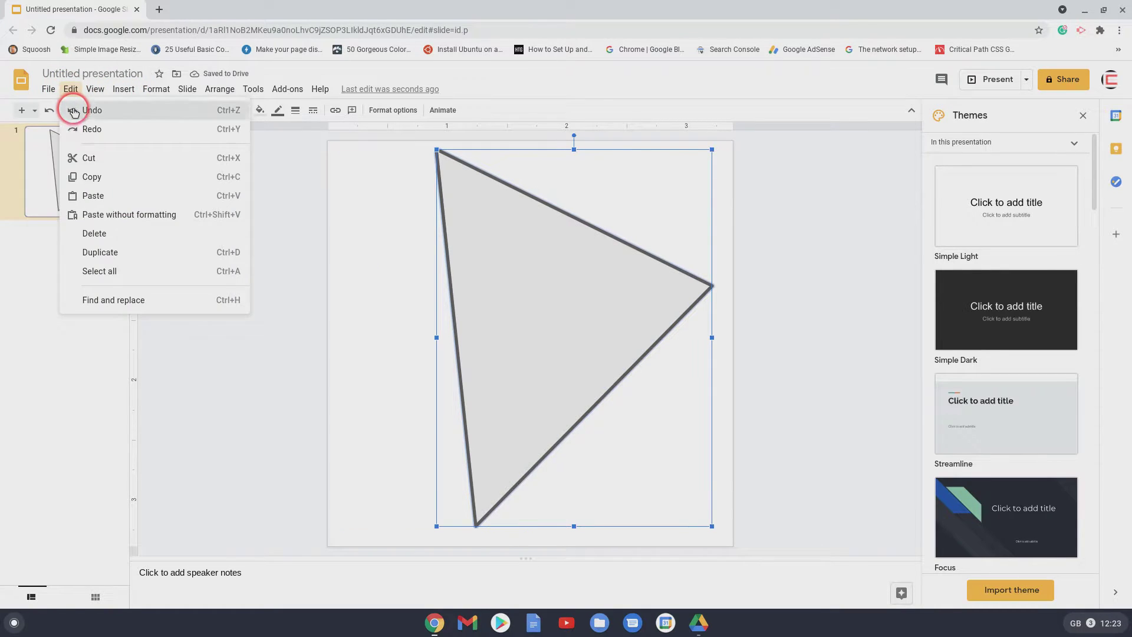
pyautogui.click(73, 111)
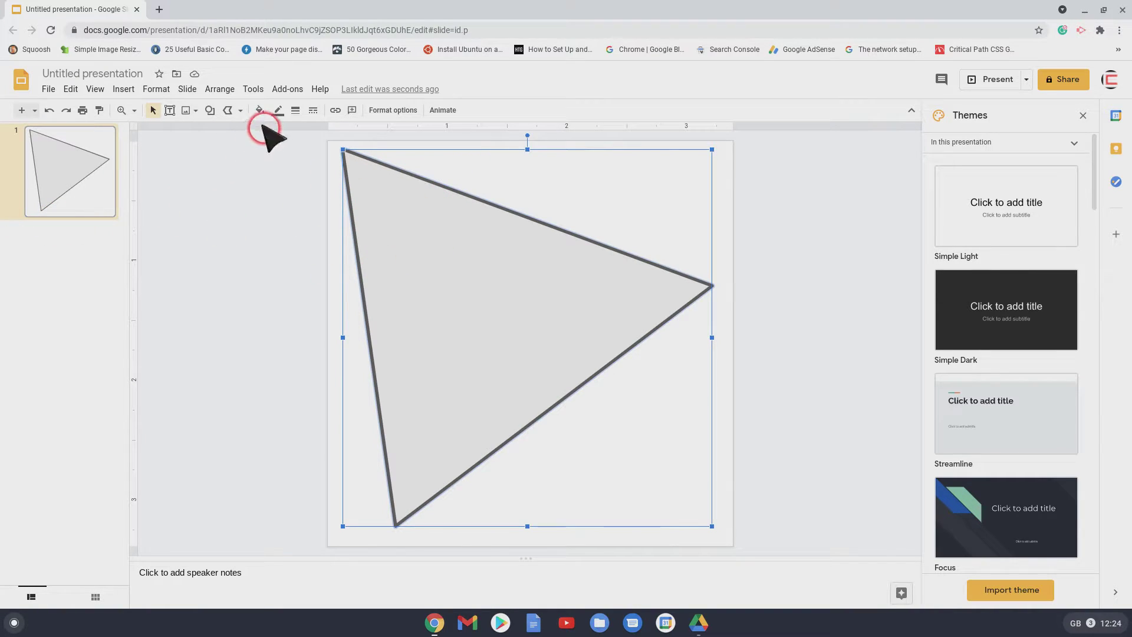
# - Shrink the triangle from its top-left handle toward the lower right of the slide
pyautogui.click(228, 112)
pyautogui.click(239, 111)
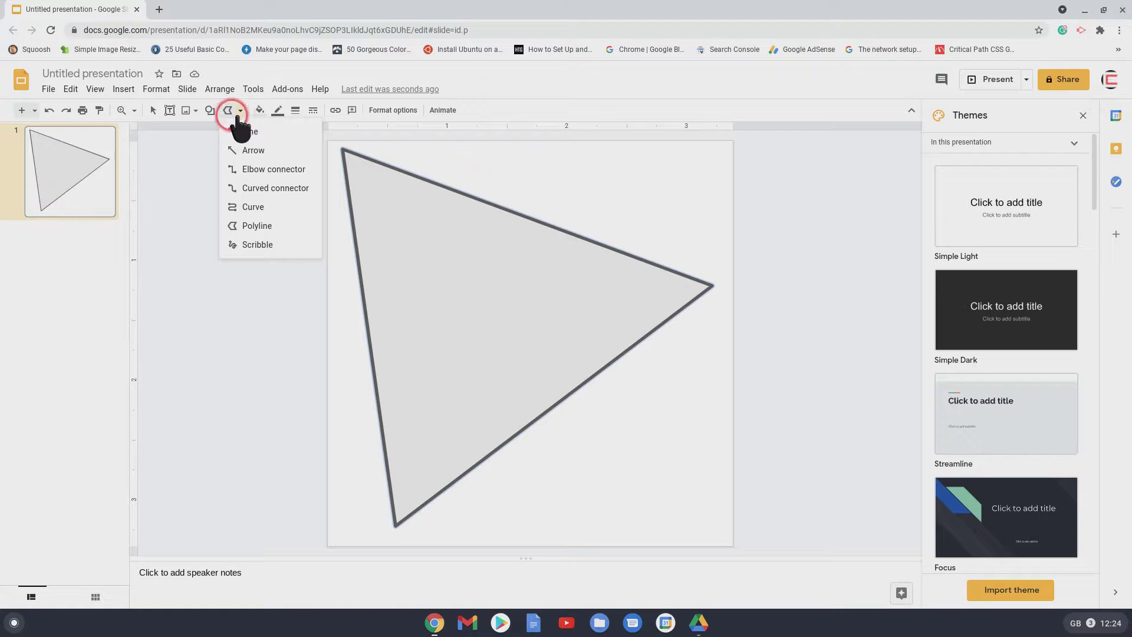
pyautogui.click(357, 210)
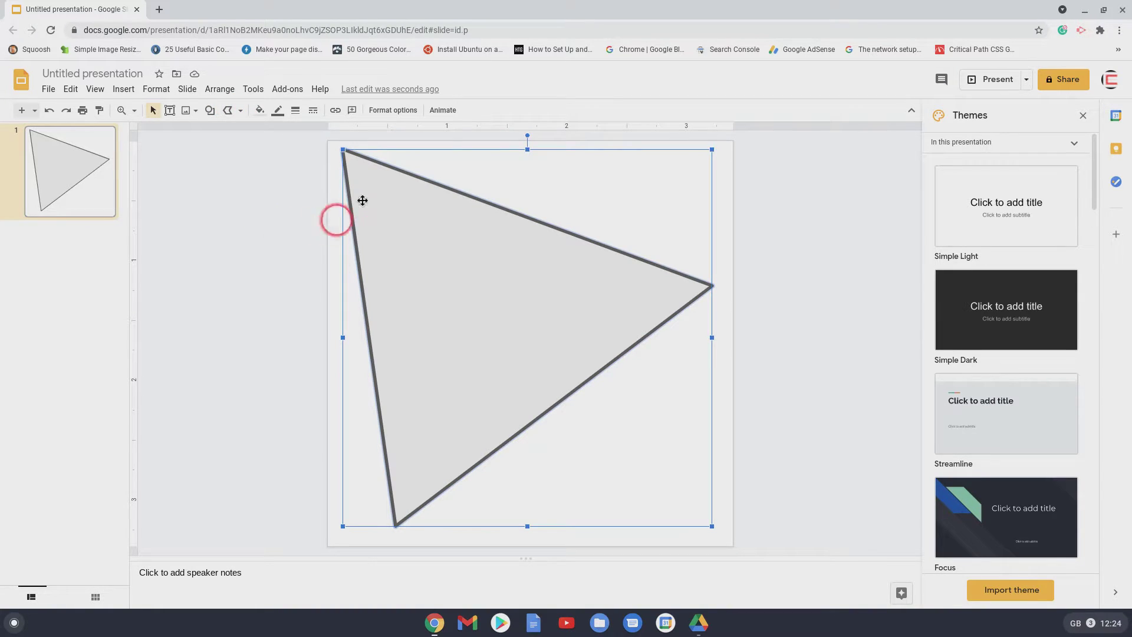
pyautogui.click(598, 535)
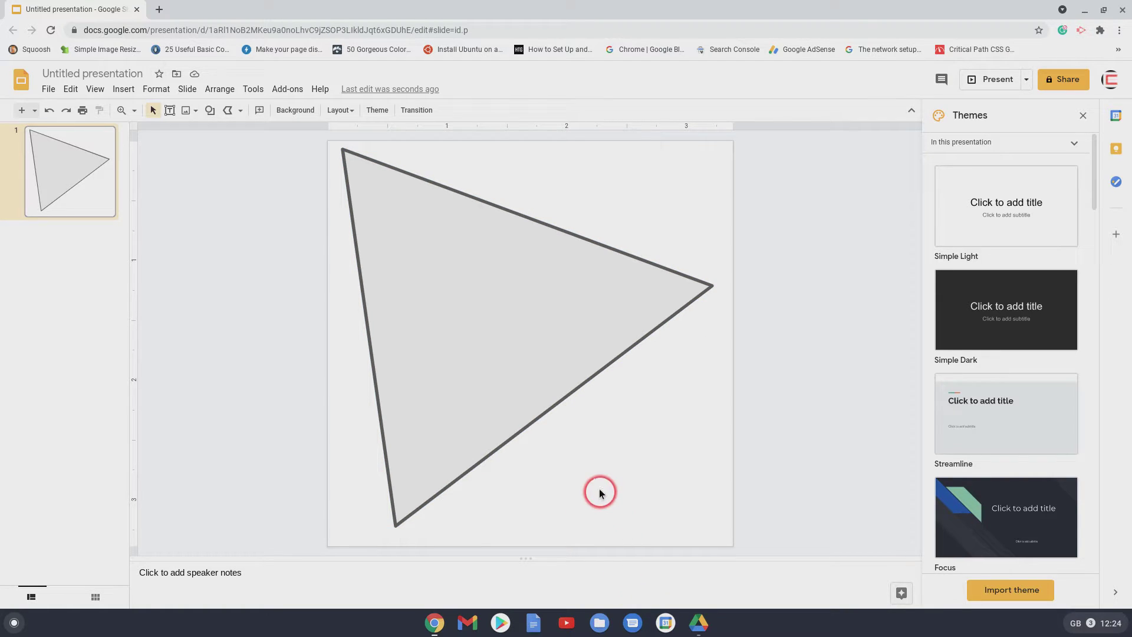
pyautogui.moveTo(617, 462); pyautogui.dragTo(662, 508)
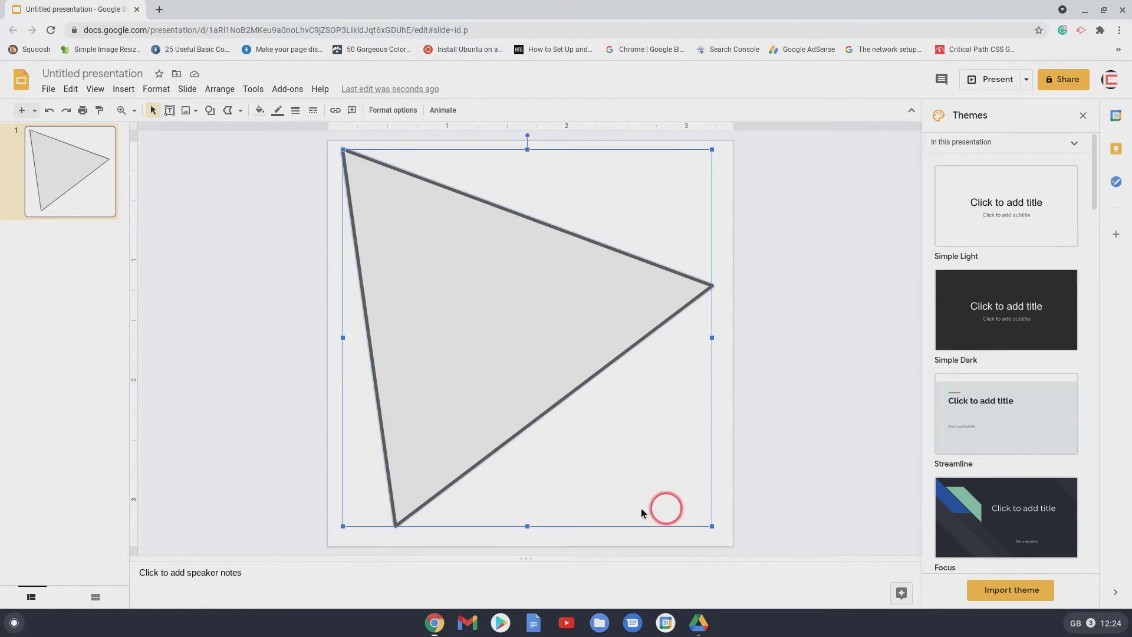
pyautogui.moveTo(343, 150); pyautogui.dragTo(511, 293)
pyautogui.click(463, 218)
pyautogui.click(582, 328)
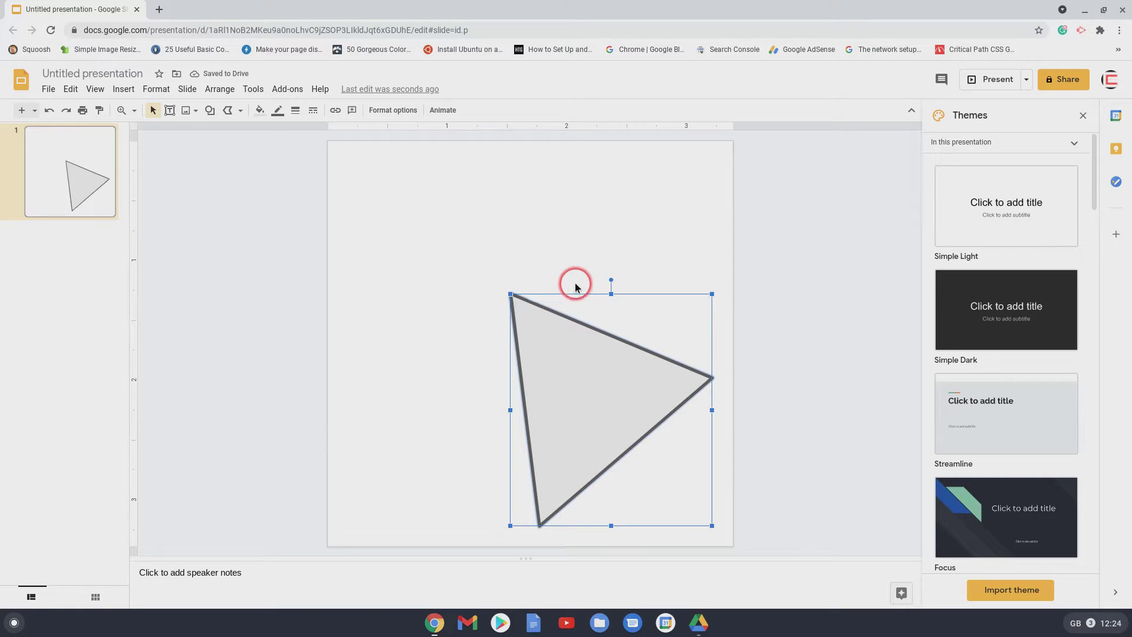
# - Duplicate the triangle, shrink the copy, and enlarge the original toward the upper left
pyautogui.hotkey('ctrl', 'd')
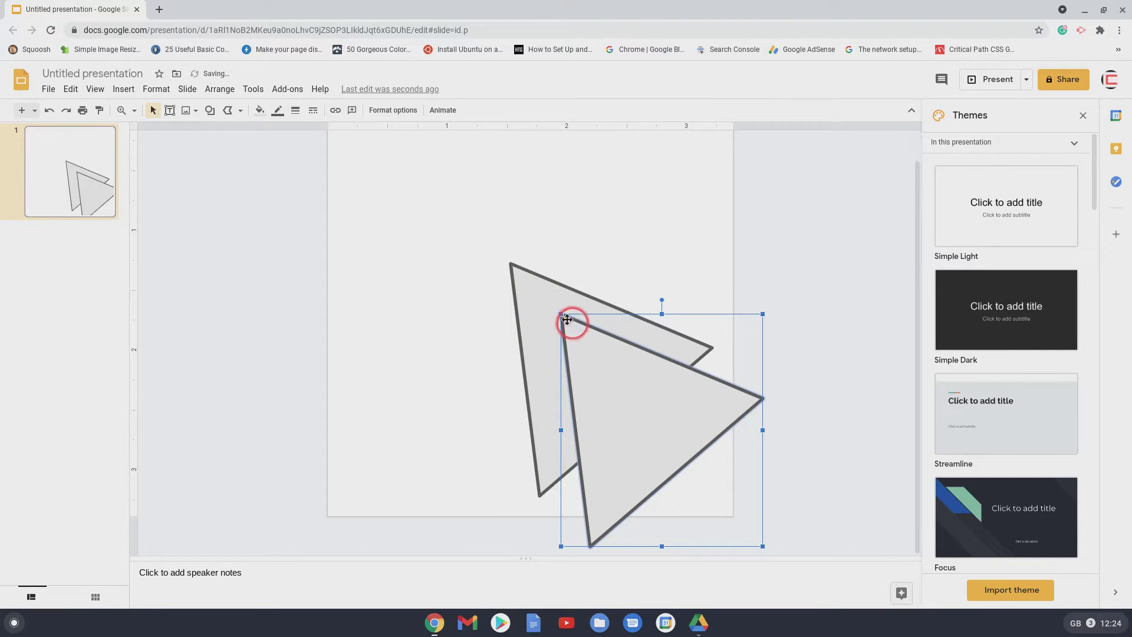
pyautogui.moveTo(561, 314); pyautogui.dragTo(713, 470)
pyautogui.click(631, 379)
pyautogui.moveTo(509, 263); pyautogui.dragTo(372, 149)
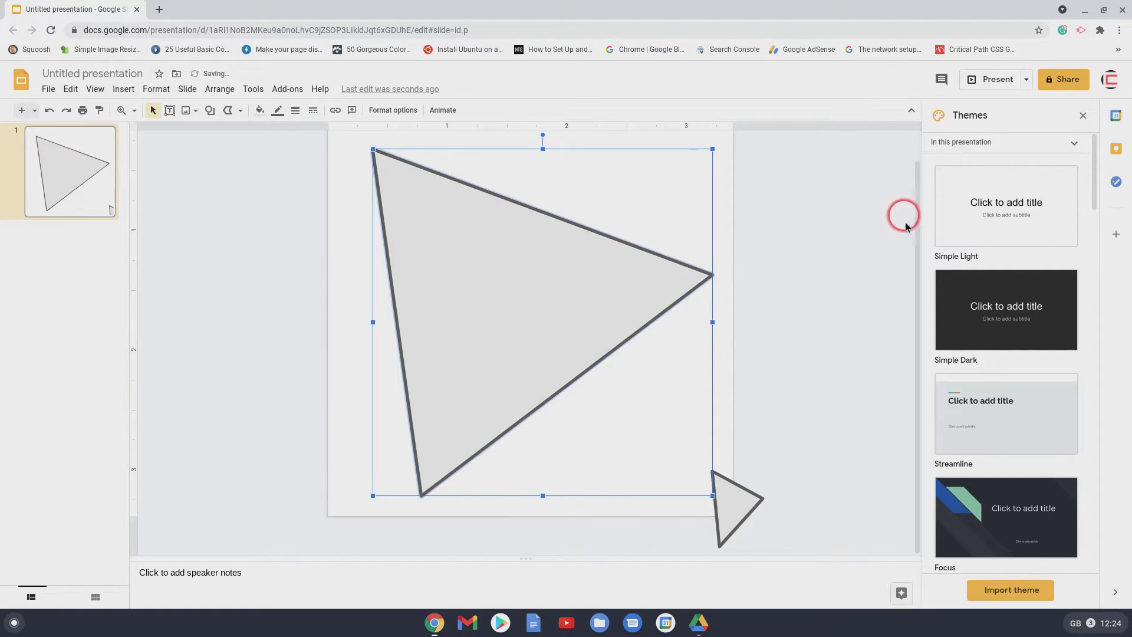
pyautogui.moveTo(917, 236); pyautogui.dragTo(917, 283)
# - Place the small copy at the large triangle's top-left tip and widen it
pyautogui.click(747, 519)
pyautogui.moveTo(744, 520); pyautogui.dragTo(472, 292)
pyautogui.click(675, 397)
pyautogui.click(735, 437)
pyautogui.click(738, 464)
pyautogui.moveTo(410, 222); pyautogui.dragTo(403, 213)
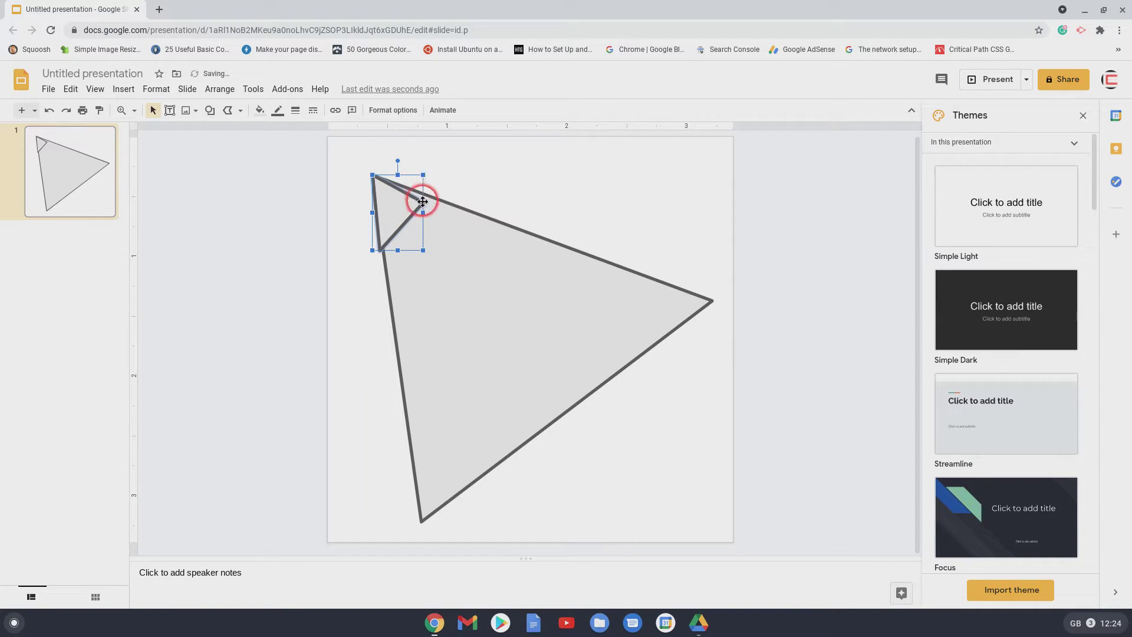
pyautogui.moveTo(442, 211); pyautogui.dragTo(442, 211)
# - Fill the small tip triangle with solid black
pyautogui.click(807, 400)
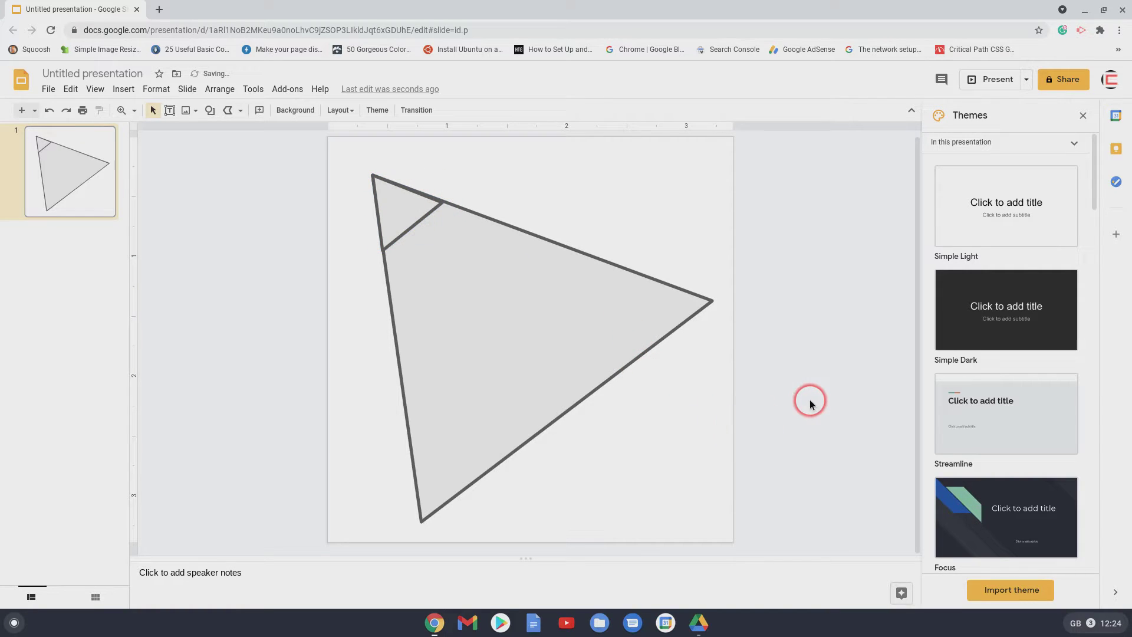
pyautogui.click(386, 199)
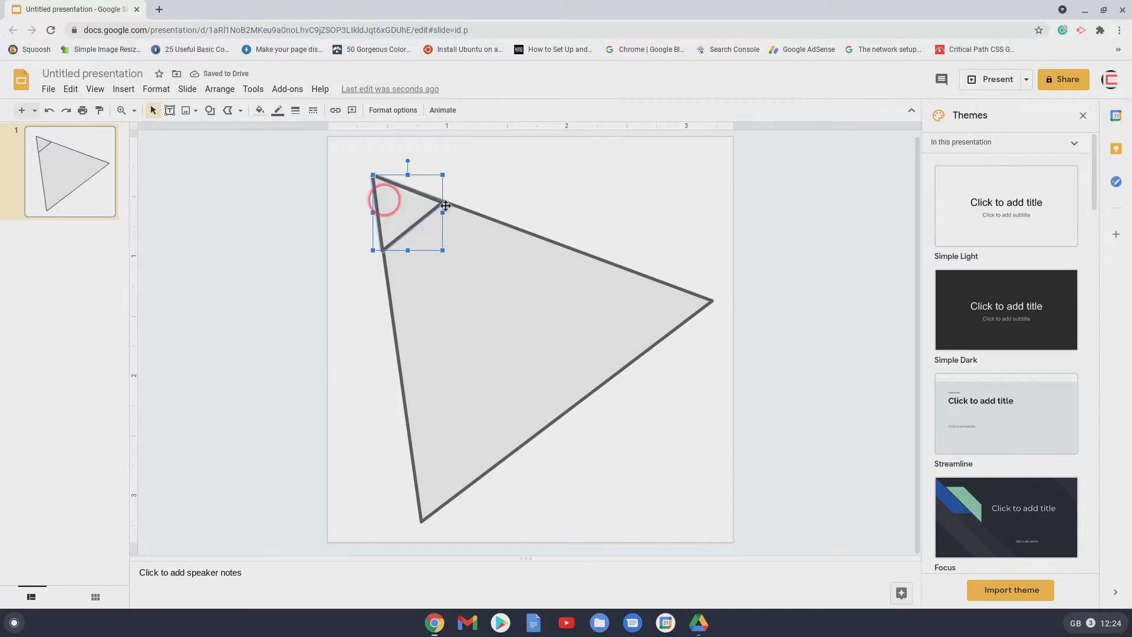
pyautogui.click(259, 110)
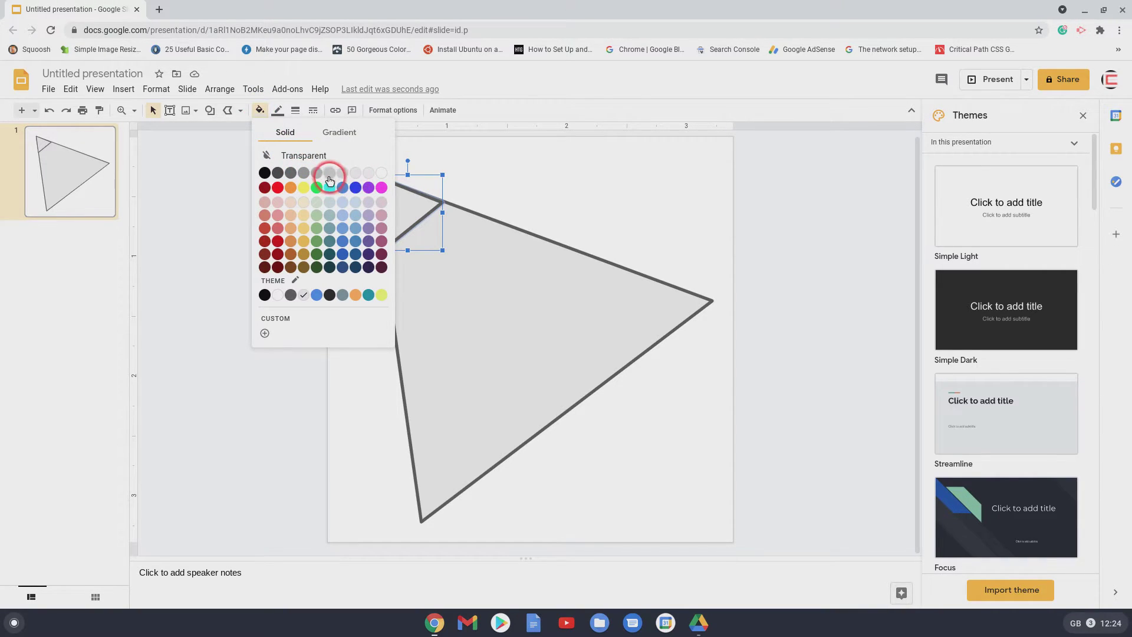
pyautogui.click(264, 172)
pyautogui.click(770, 354)
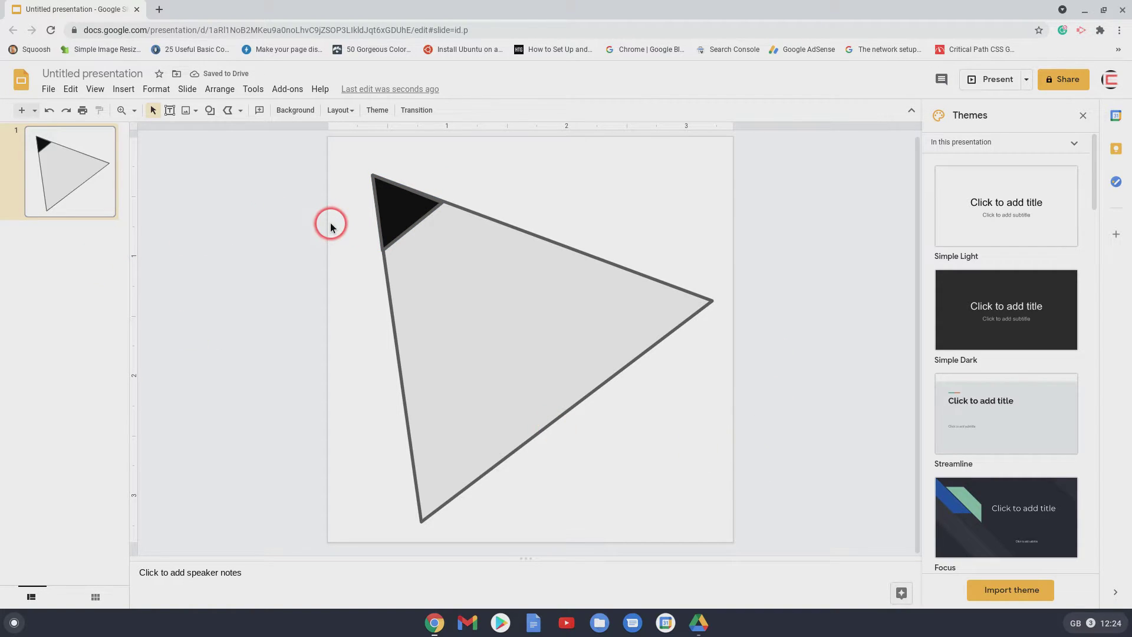
# - Download the slide as a PNG image, overwriting the existing cursor1.png
pyautogui.click(48, 90)
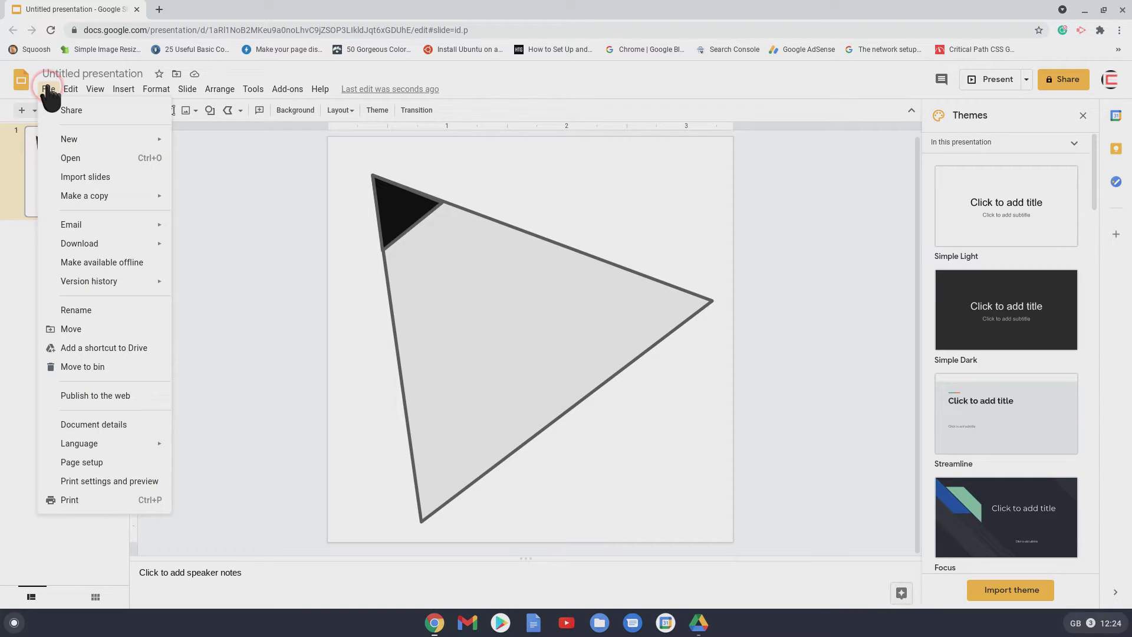
pyautogui.click(106, 243)
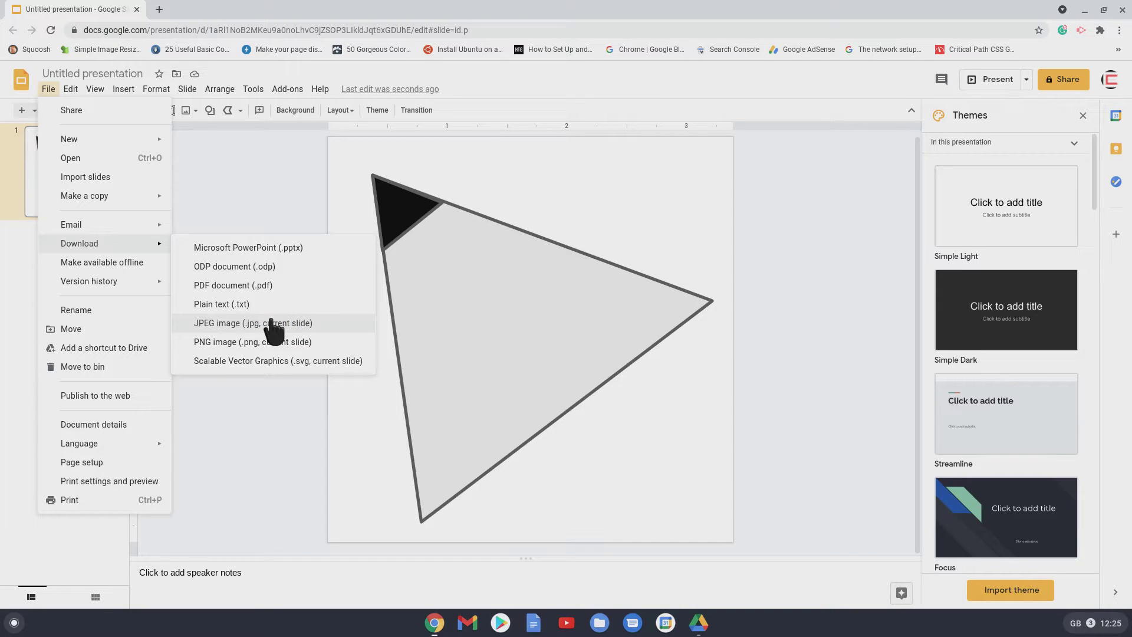
pyautogui.click(351, 163)
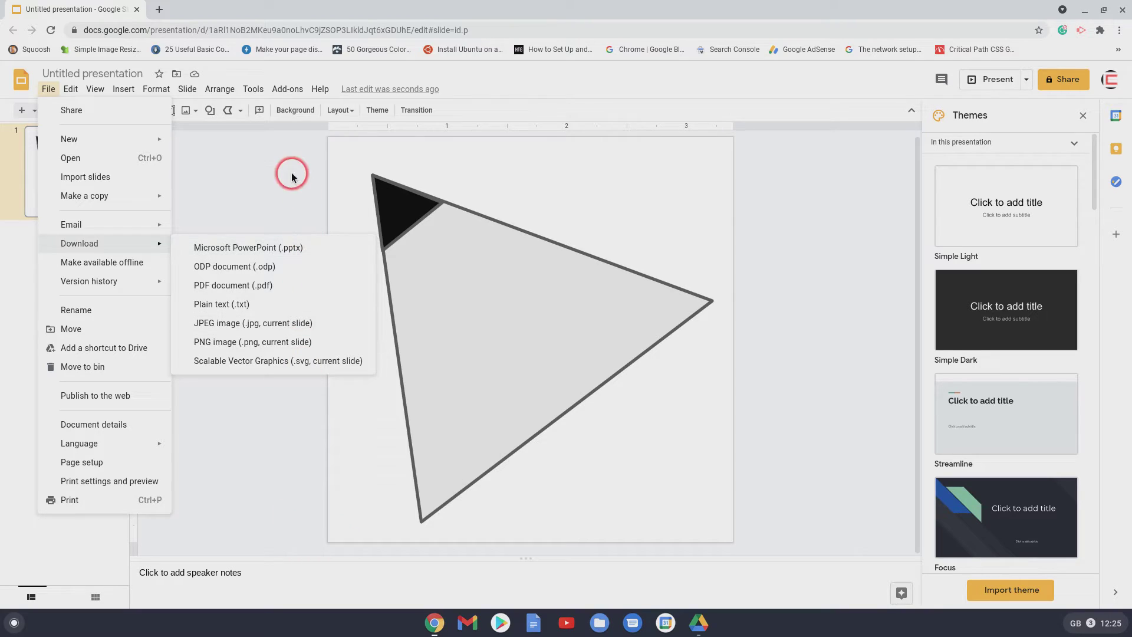
pyautogui.click(254, 342)
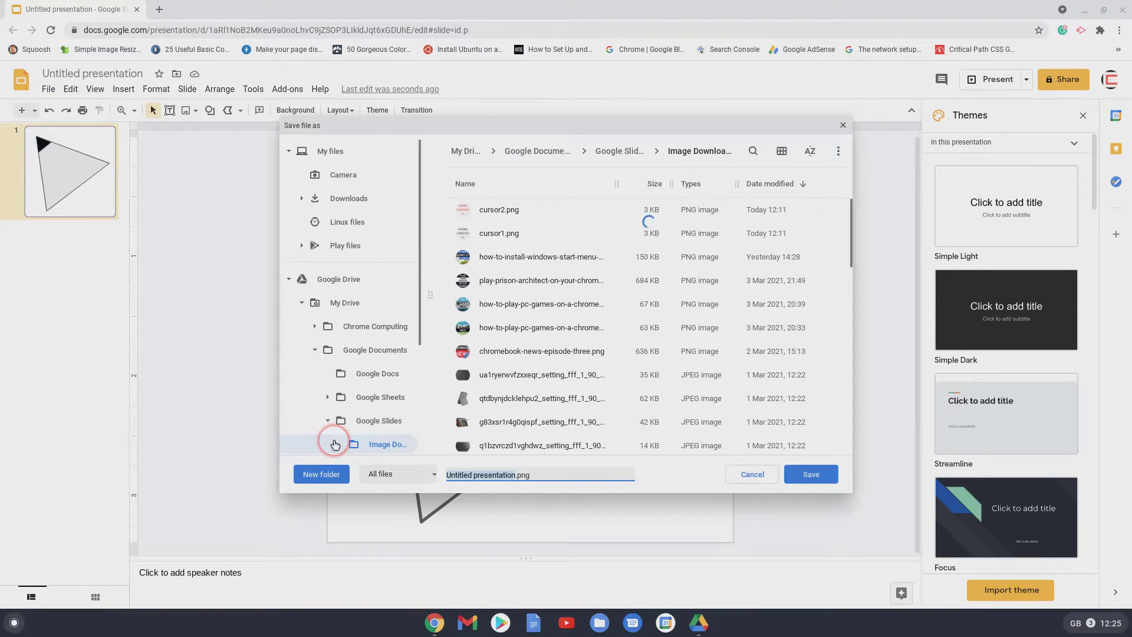
pyautogui.click(494, 233)
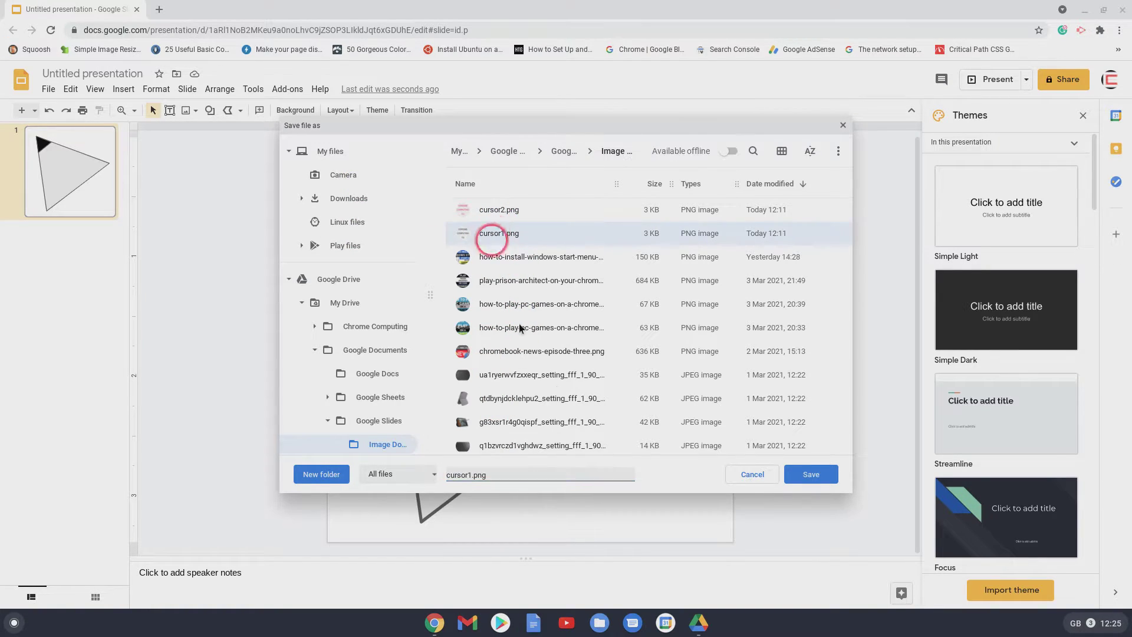
pyautogui.click(817, 475)
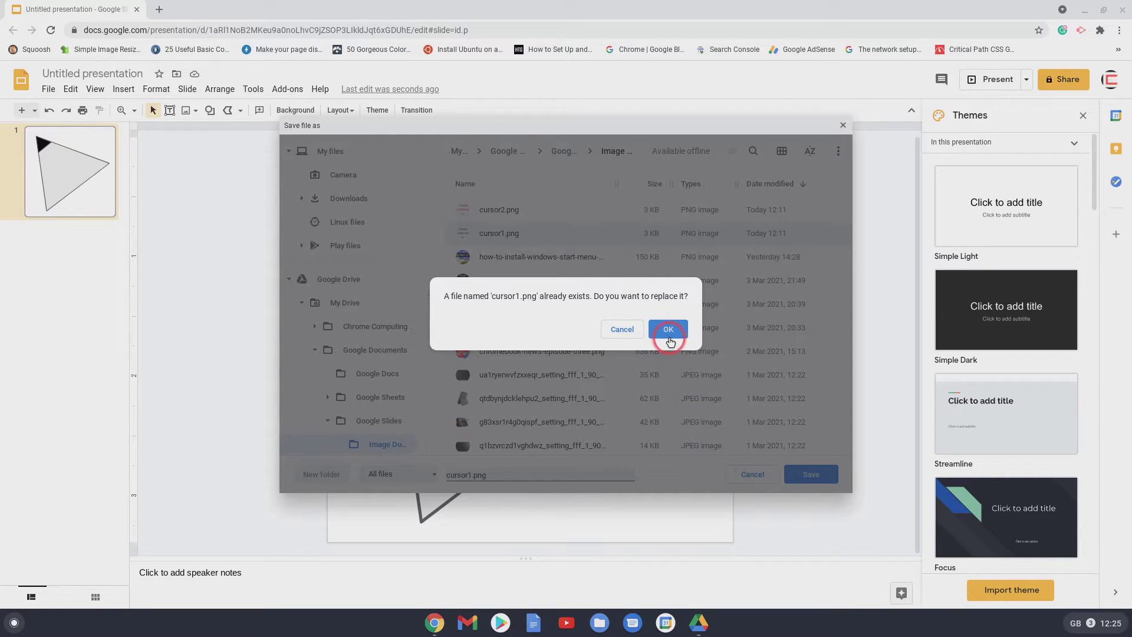
pyautogui.click(665, 329)
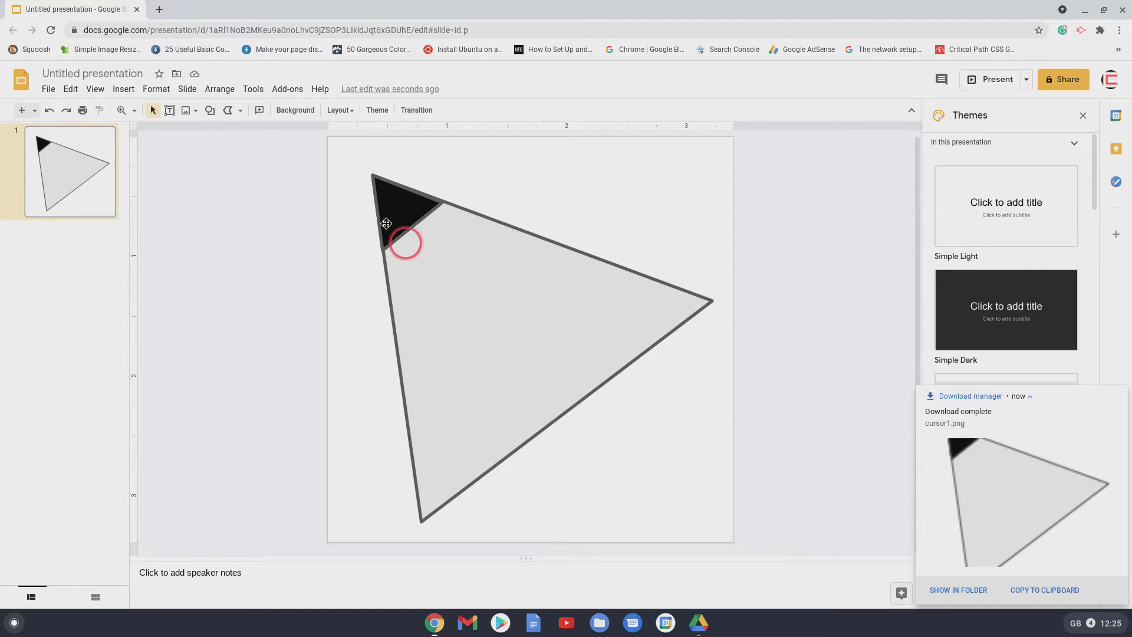
# - Give the large triangle a dark cornflower blue gradient fill, leaving the tip black
pyautogui.click(402, 211)
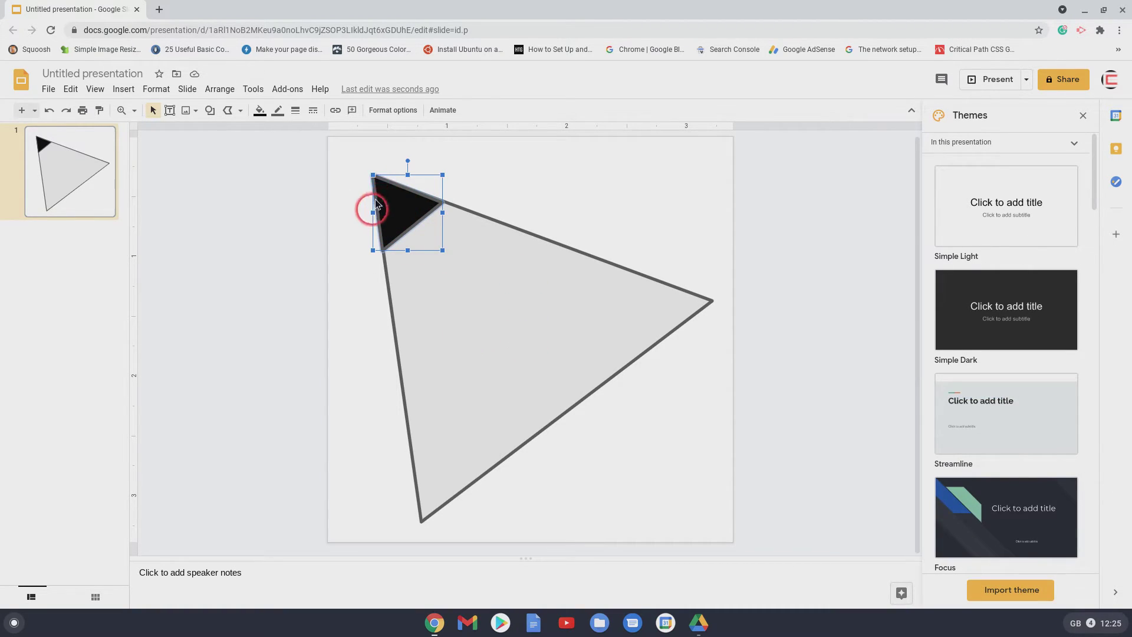
pyautogui.click(524, 352)
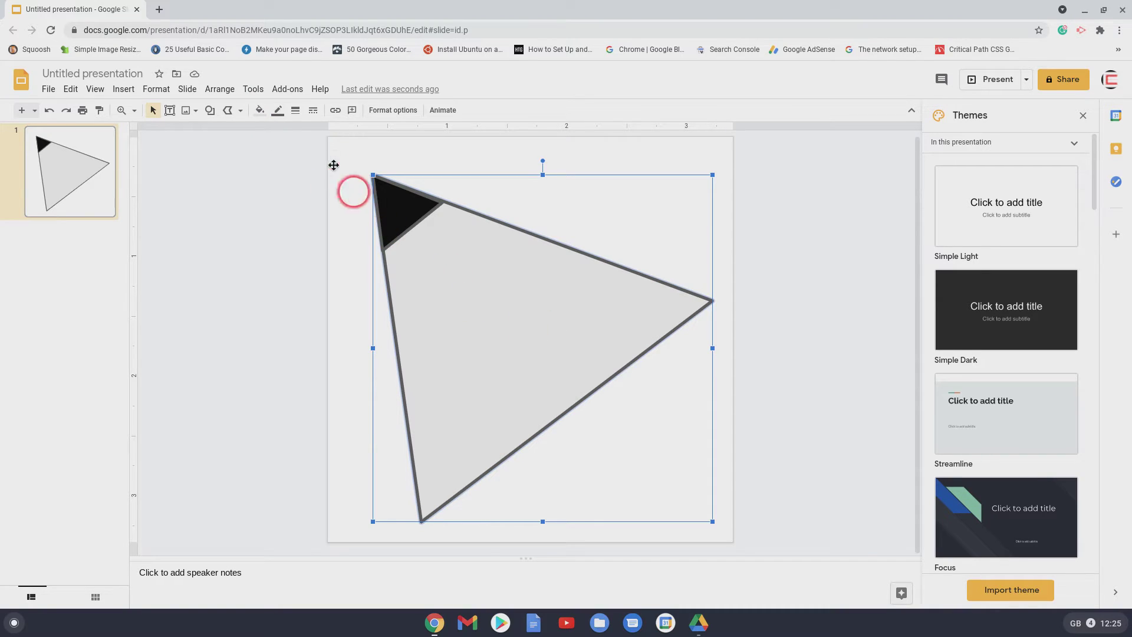
pyautogui.click(259, 110)
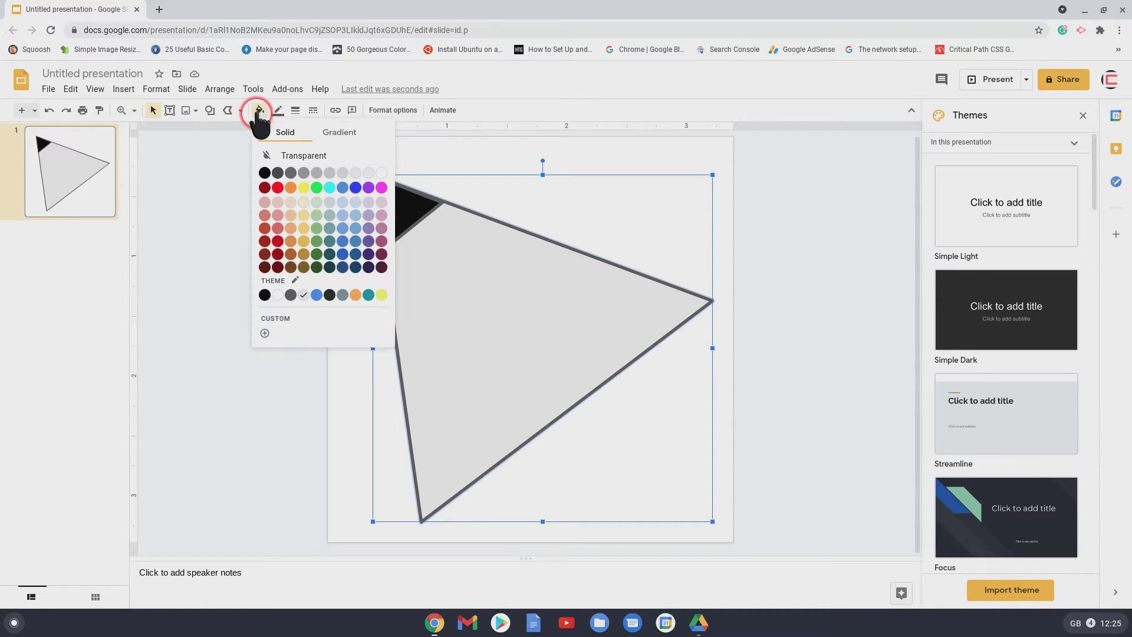
pyautogui.click(341, 132)
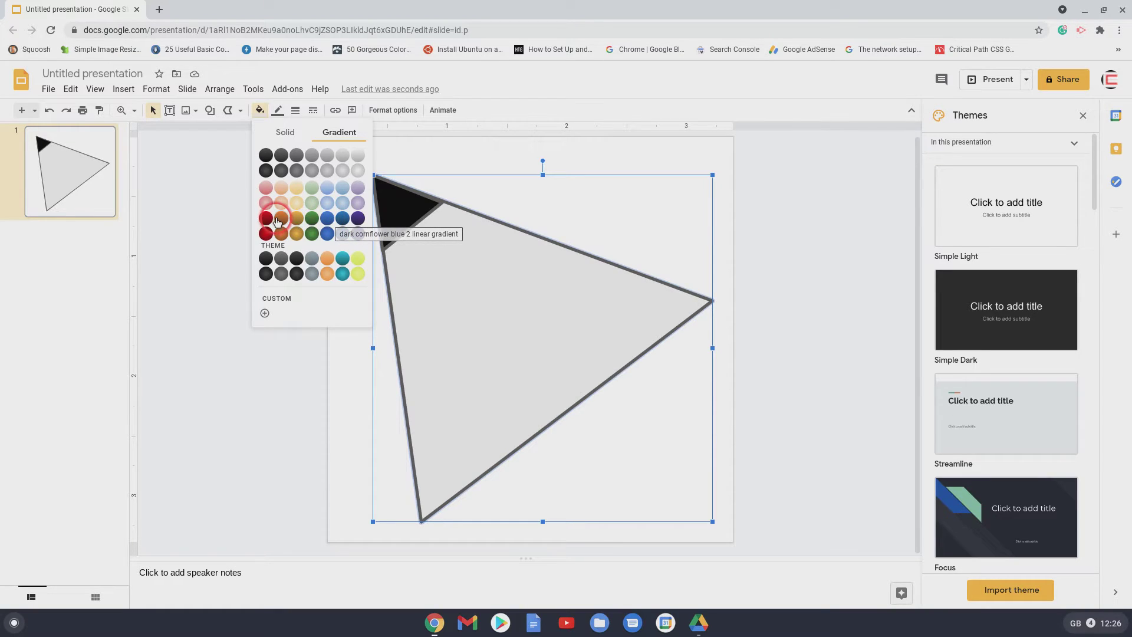
pyautogui.click(328, 220)
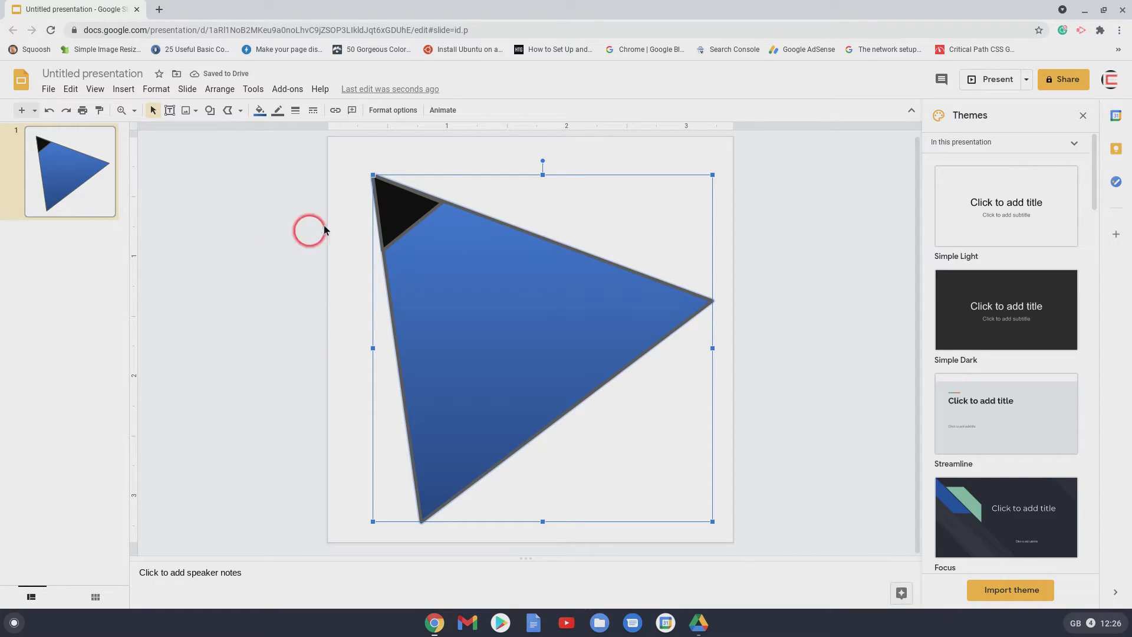
pyautogui.click(349, 240)
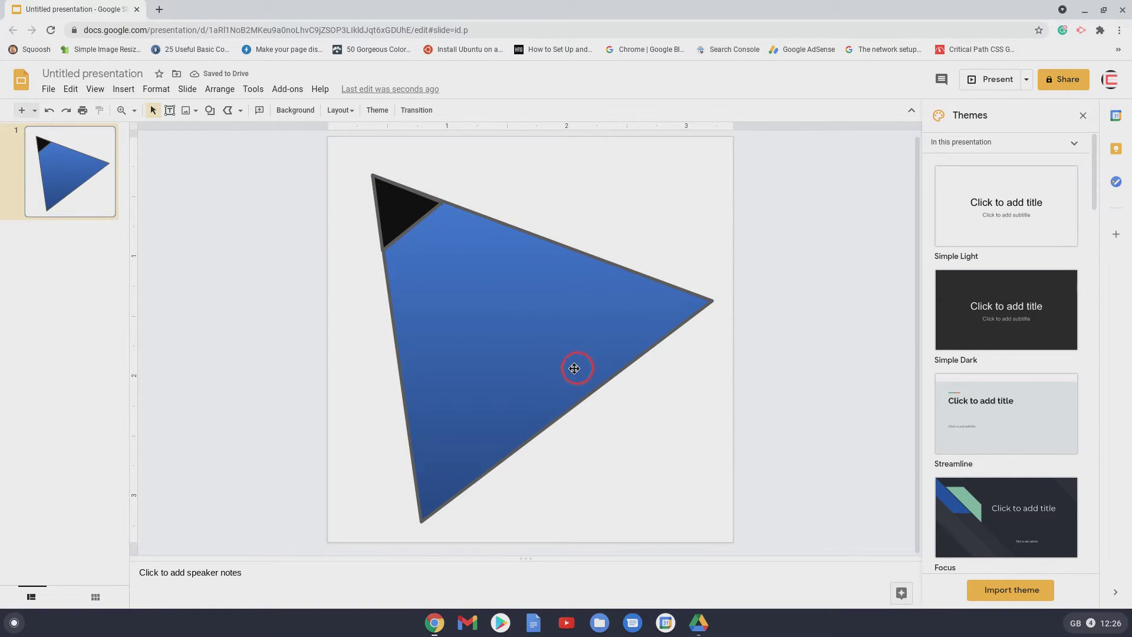
# - Download the slide as a PNG image, overwriting the existing cursor2.png
pyautogui.click(49, 88)
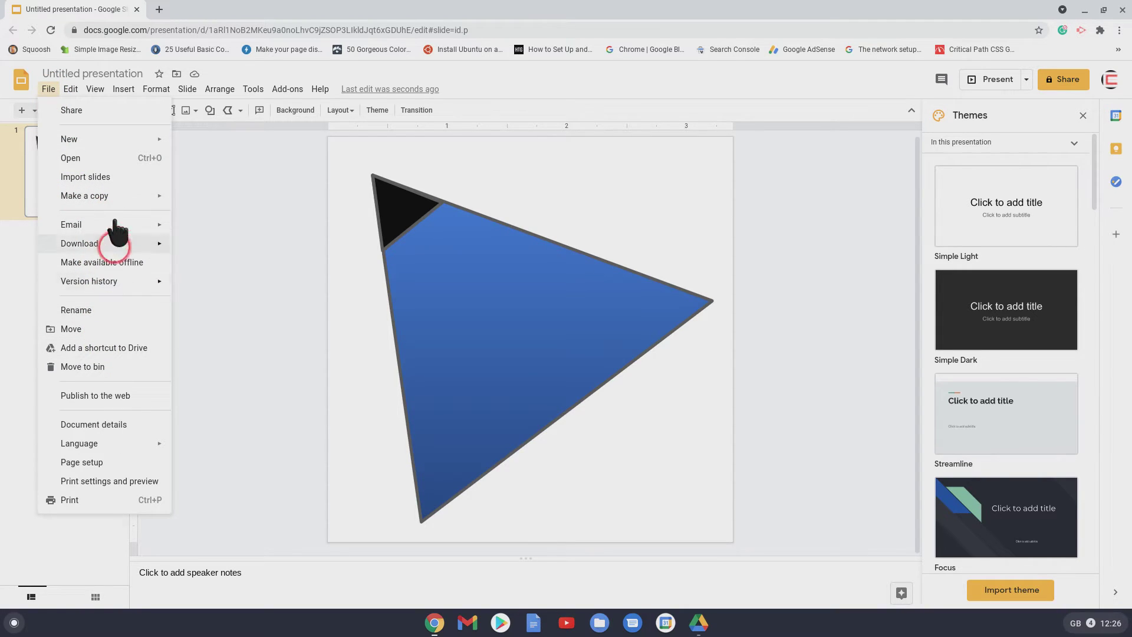
pyautogui.moveTo(118, 243)
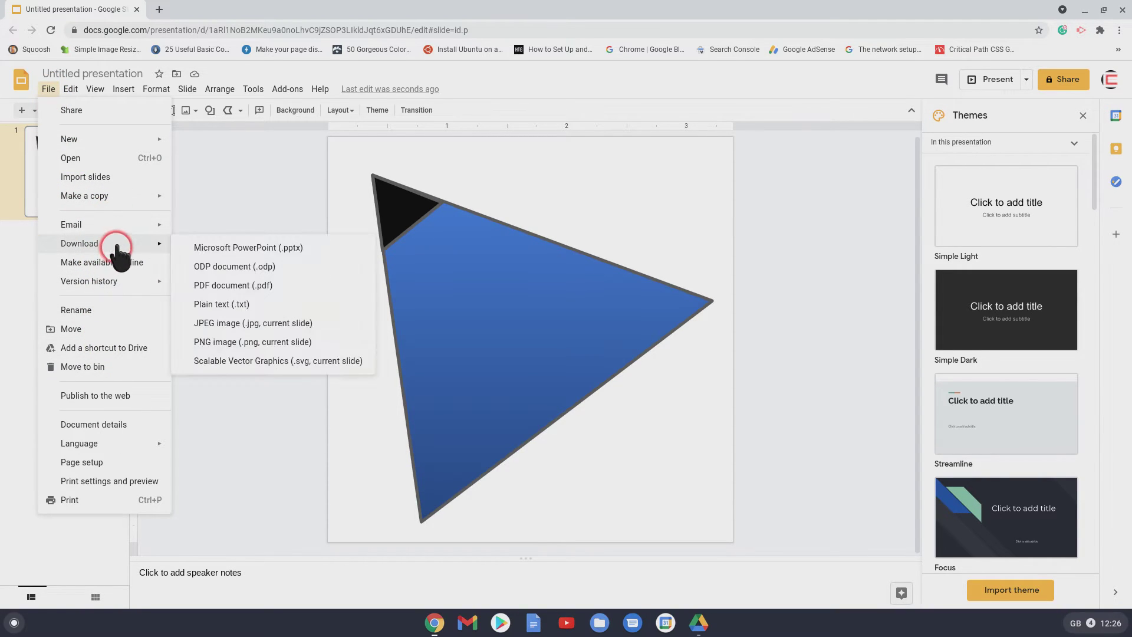
pyautogui.click(239, 341)
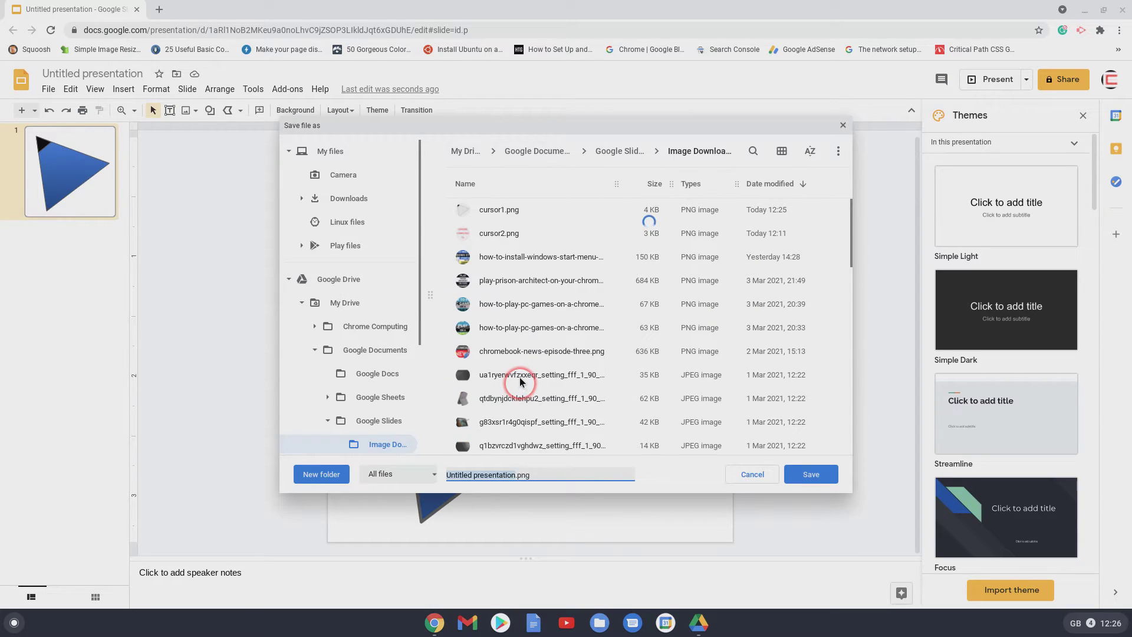
pyautogui.click(498, 235)
pyautogui.click(822, 481)
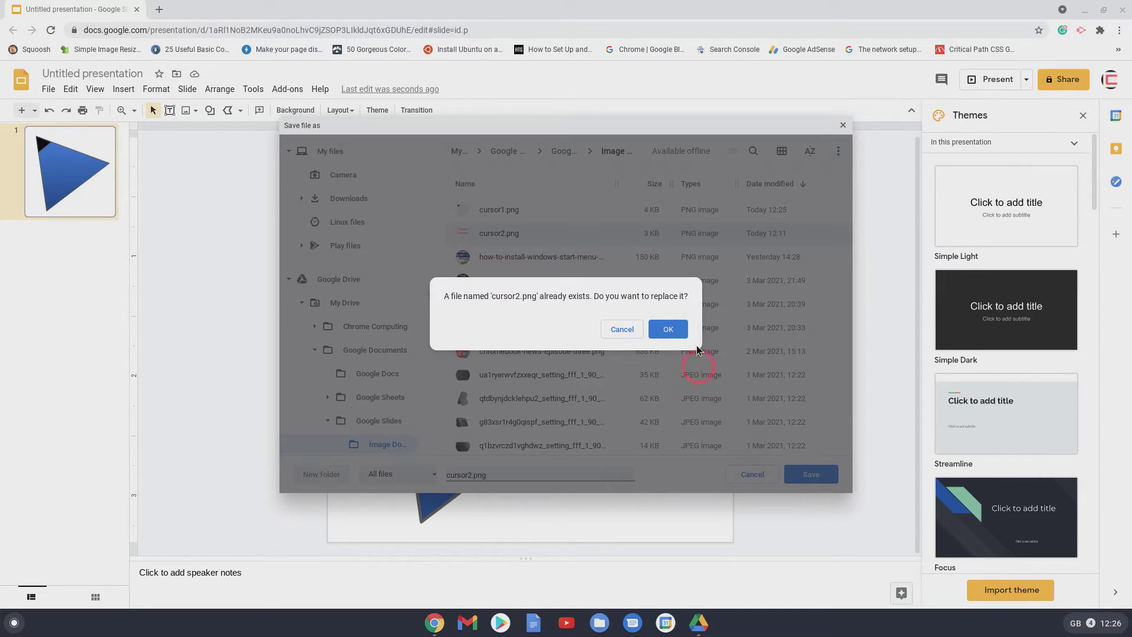
pyautogui.click(672, 329)
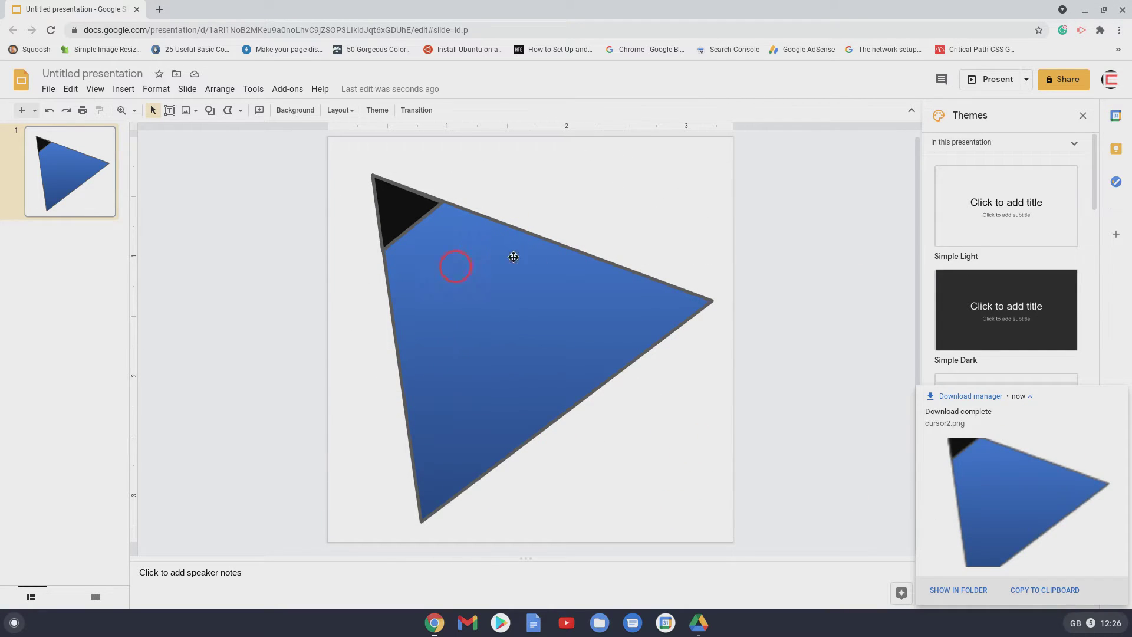